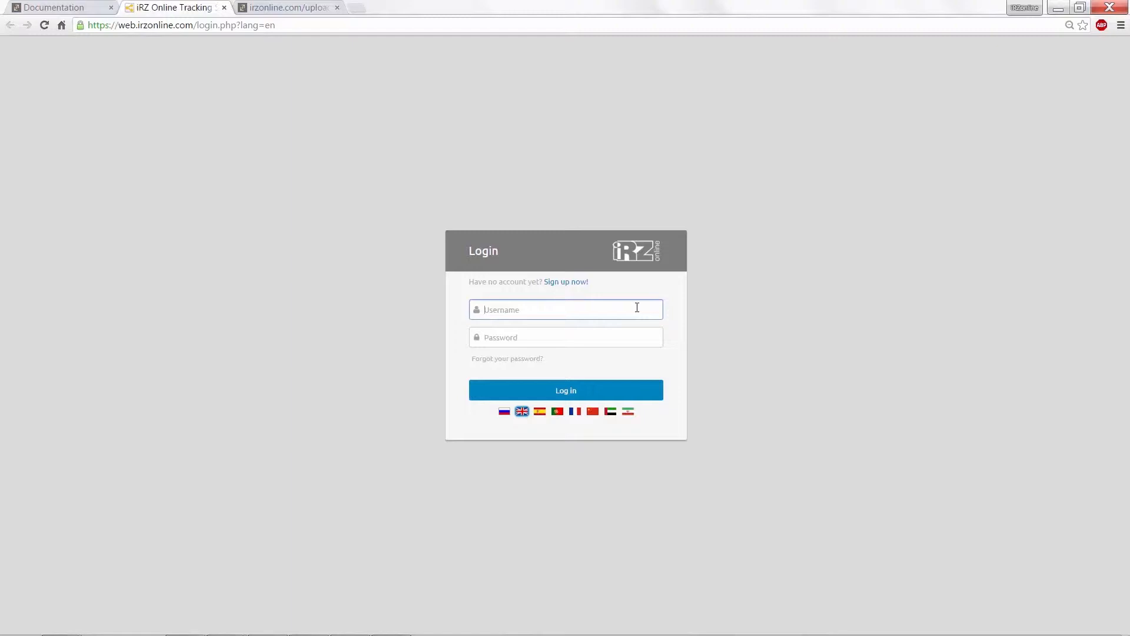
Step: Sign in to iRZ Online with the account username and password
{"action": "type", "text": "iRZonline"}
{"action": "left_click", "coordinate": [639, 334]}
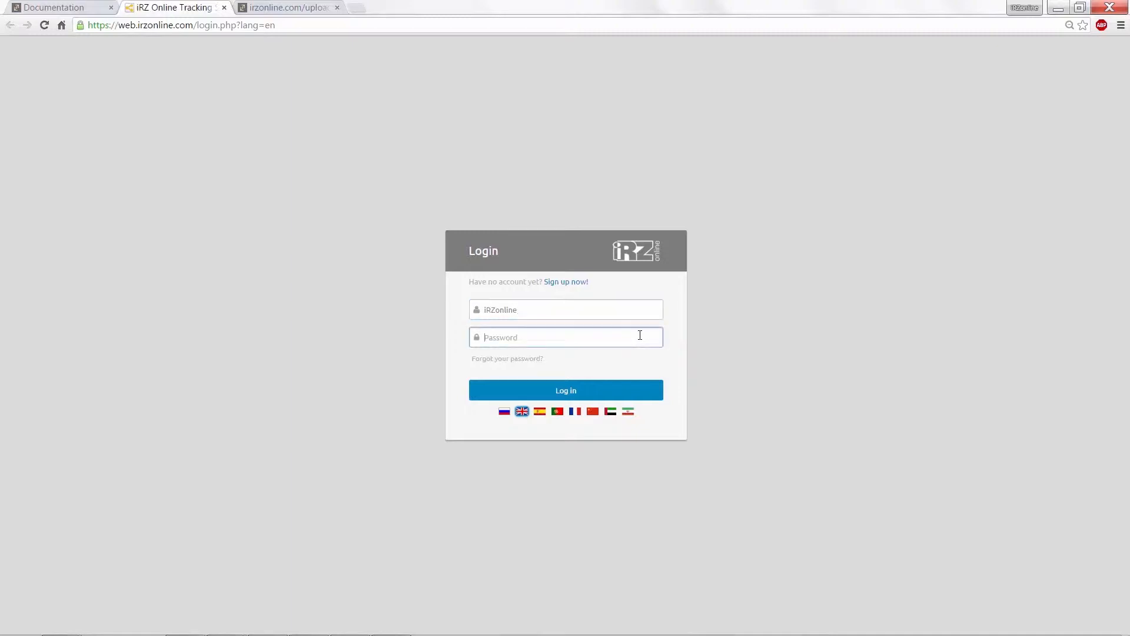
{"action": "type", "text": "••"}
{"action": "left_click", "coordinate": [569, 392]}
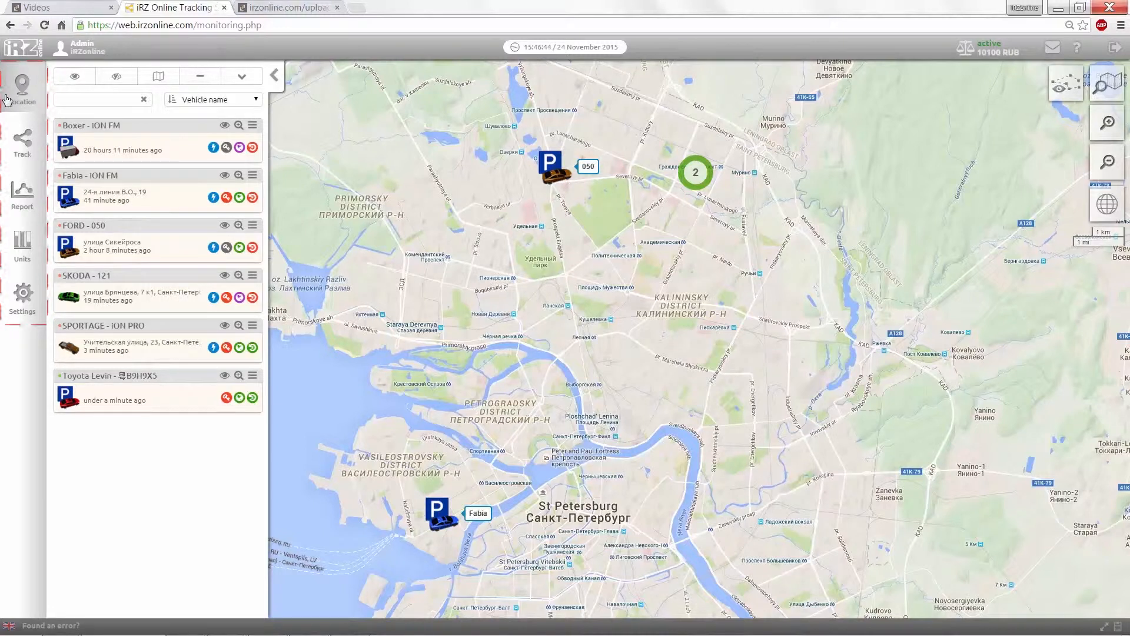
{"action": "left_click", "coordinate": [22, 140]}
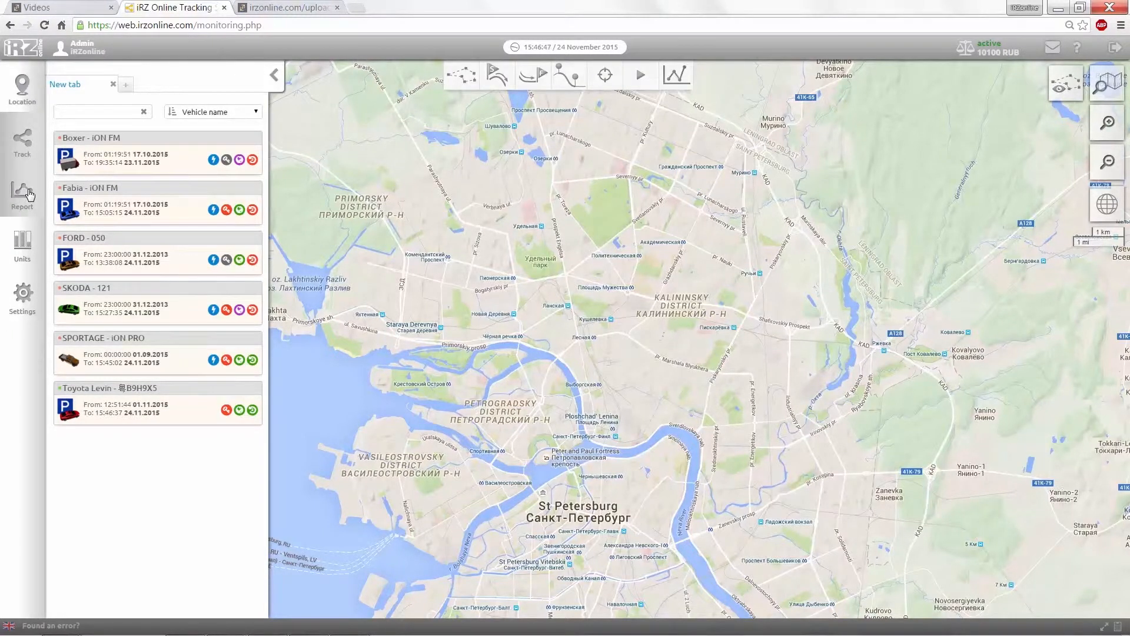
{"action": "left_click", "coordinate": [29, 194]}
{"action": "left_click", "coordinate": [32, 248]}
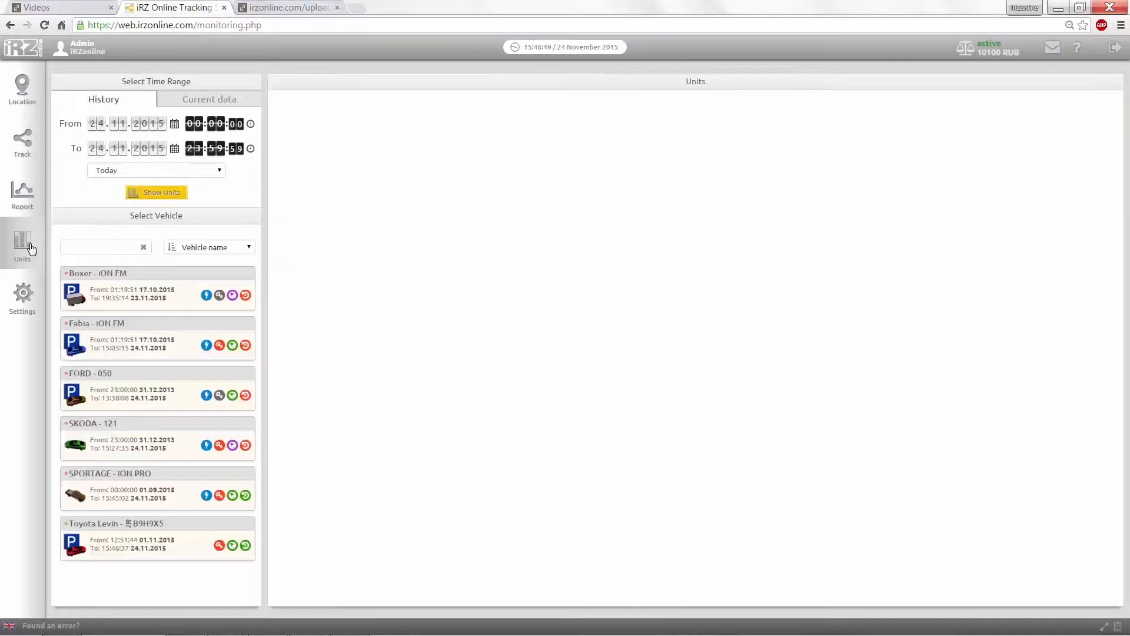
{"action": "left_click", "coordinate": [29, 298]}
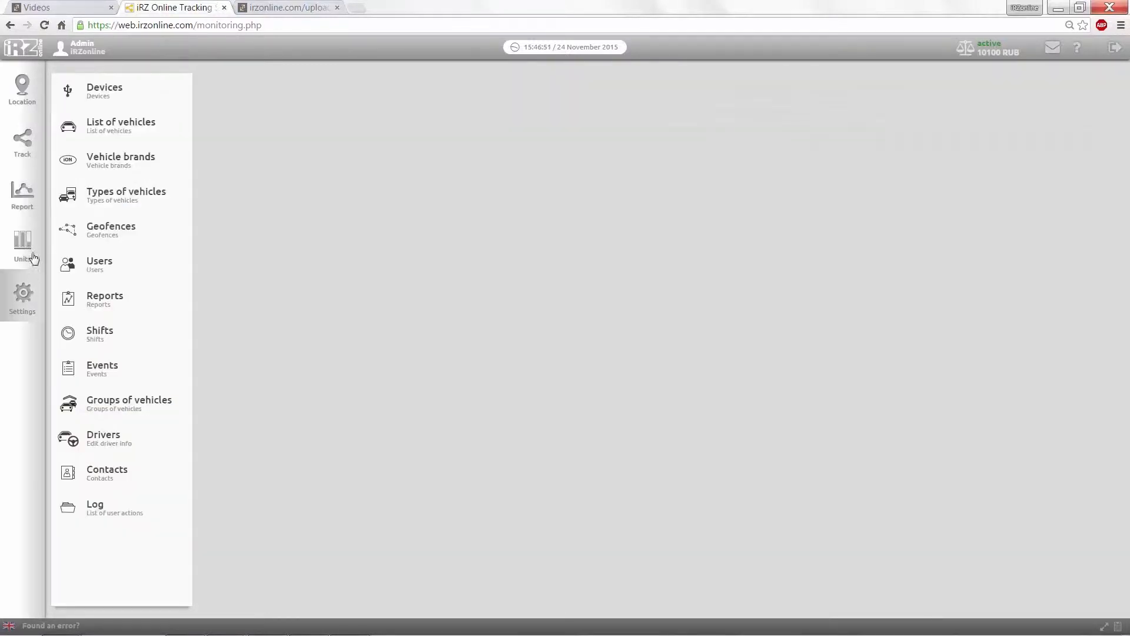
{"action": "left_click", "coordinate": [23, 95]}
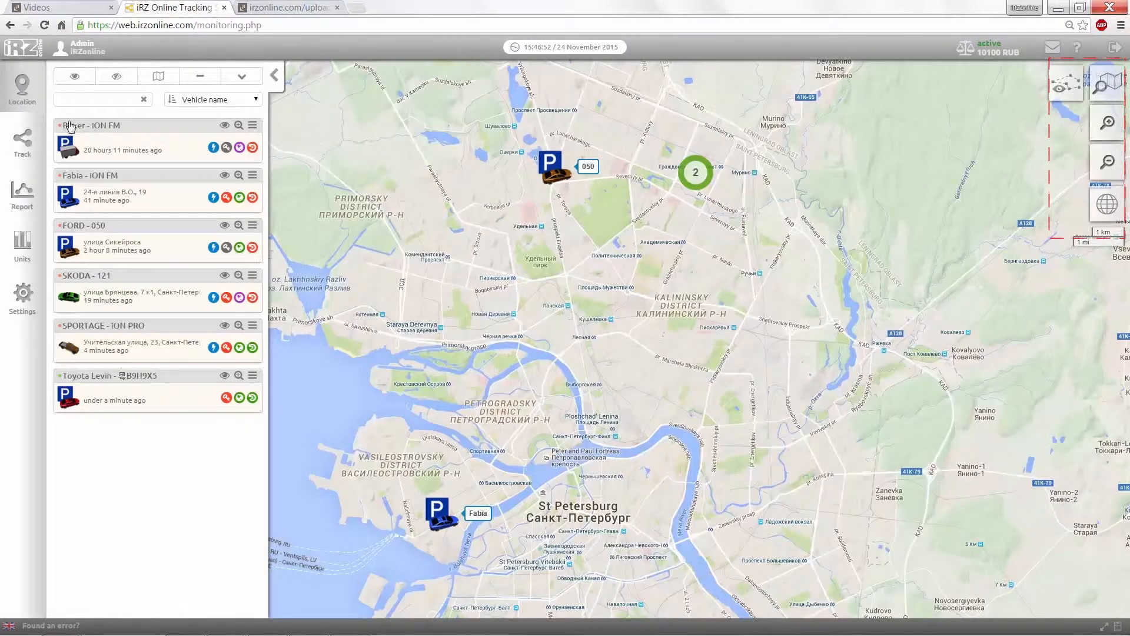
{"action": "left_click", "coordinate": [1070, 100]}
{"action": "left_click", "coordinate": [1069, 101]}
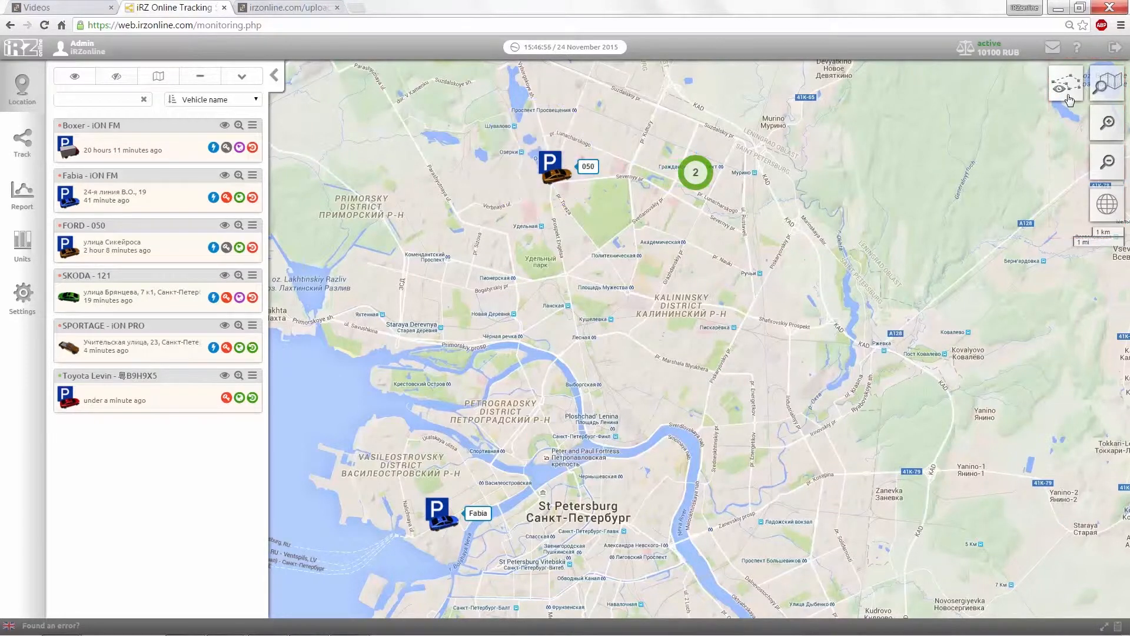
{"action": "left_click", "coordinate": [1108, 123]}
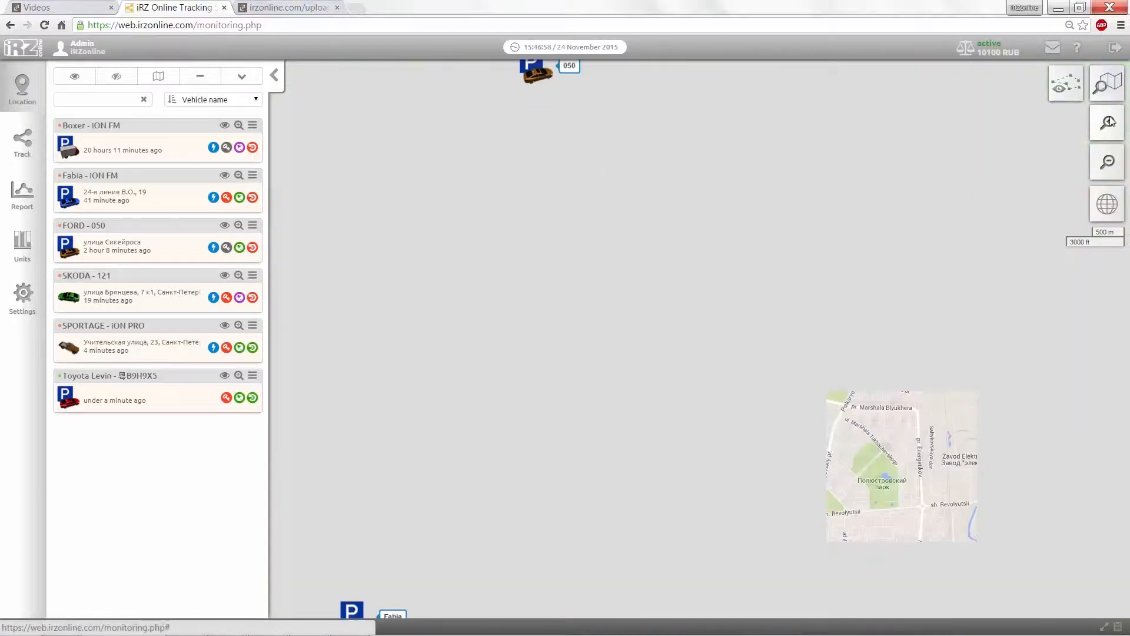
{"action": "left_click", "coordinate": [1110, 161]}
{"action": "mouse_move", "coordinate": [1107, 202]}
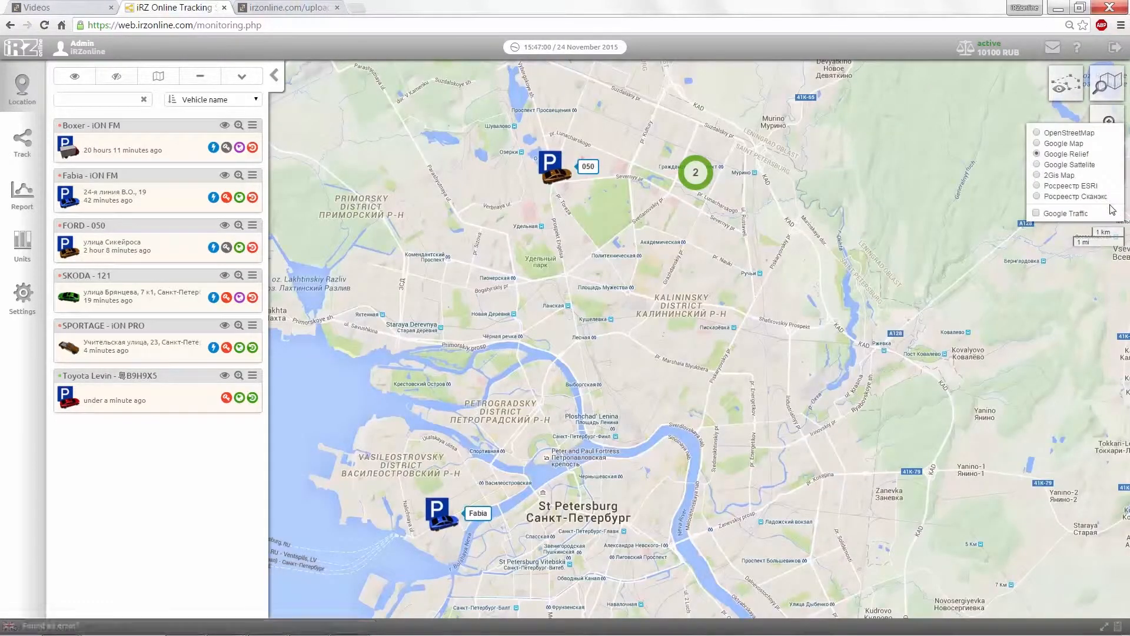
{"action": "left_click", "coordinate": [1040, 196]}
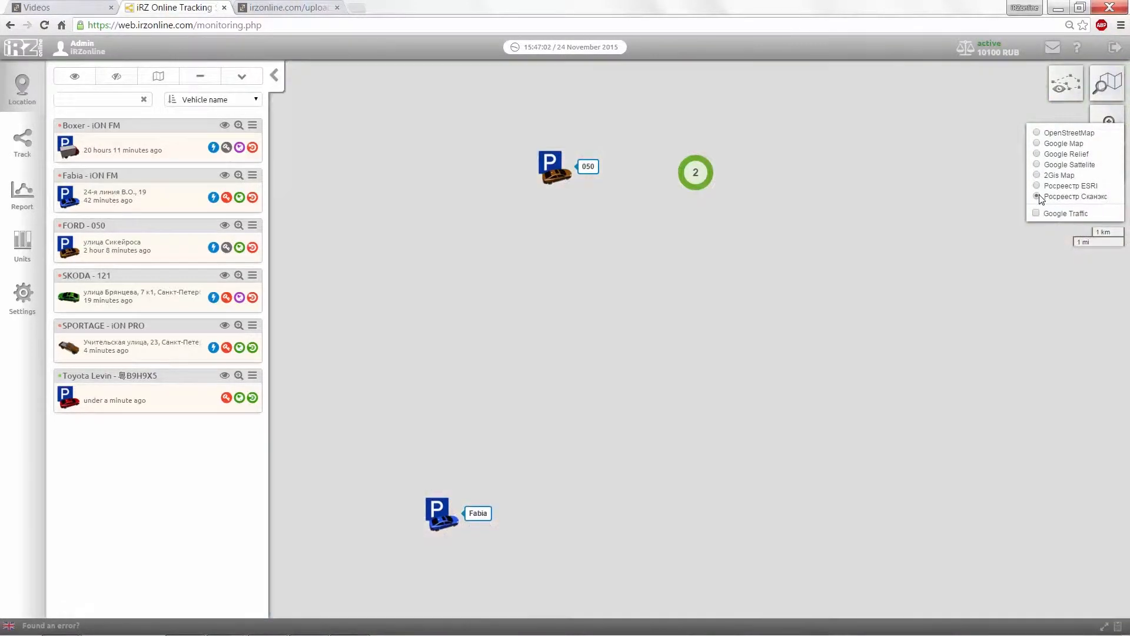
{"action": "left_click", "coordinate": [1039, 155]}
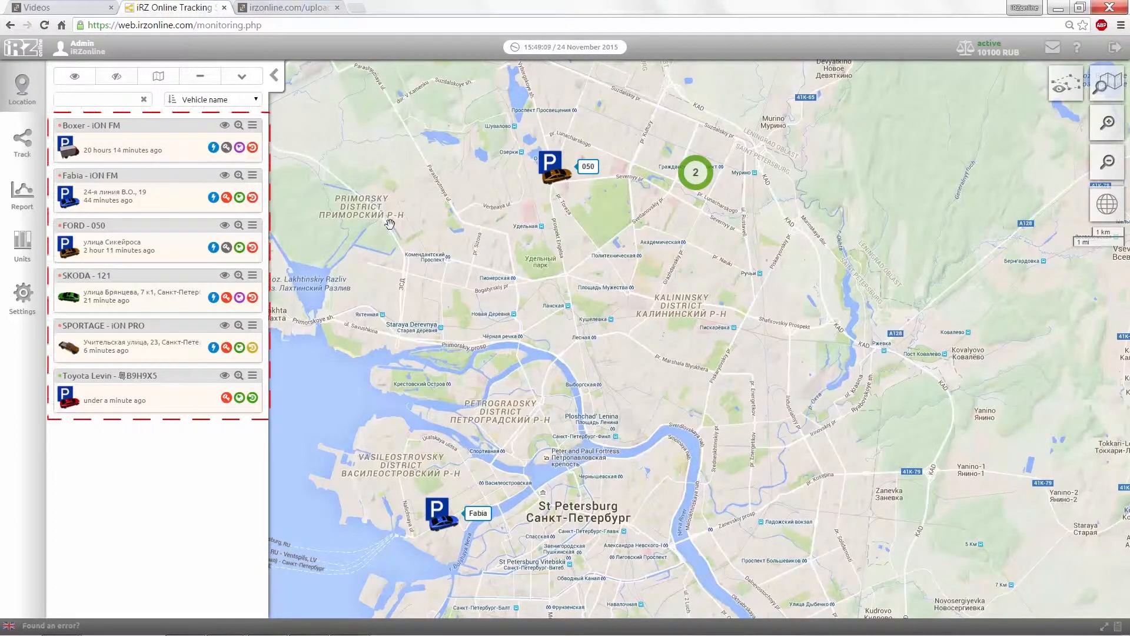
{"action": "left_click", "coordinate": [255, 100]}
Step: Centre the map on the Toyota Levin, check its status details, then switch to the Track section
{"action": "left_click", "coordinate": [256, 104]}
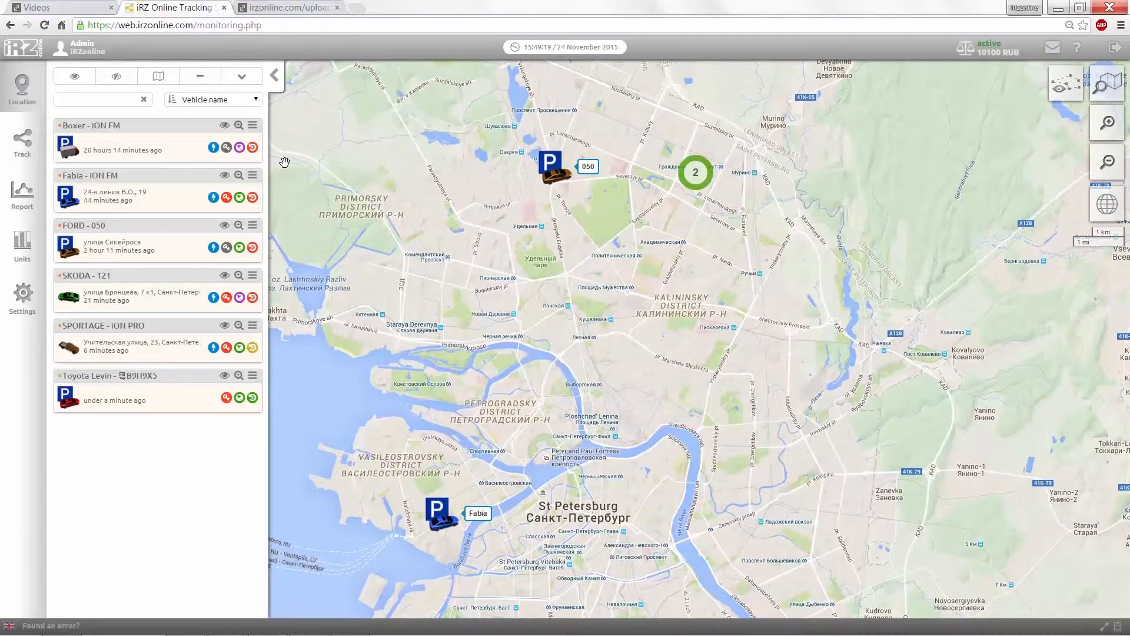
{"action": "left_click", "coordinate": [689, 178]}
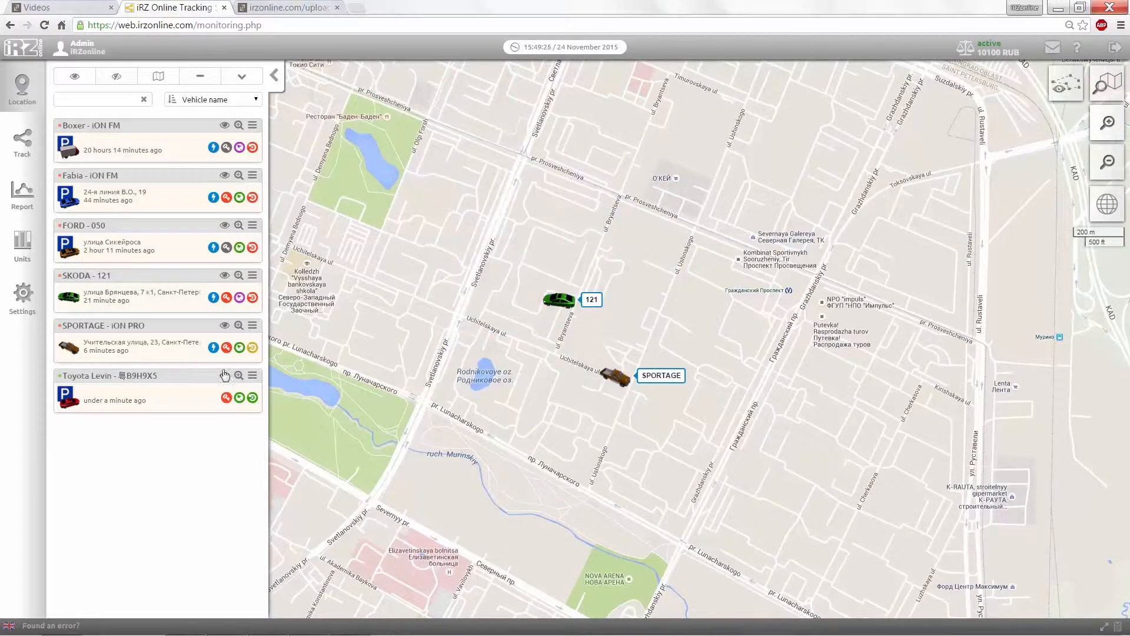
{"action": "left_click", "coordinate": [177, 391]}
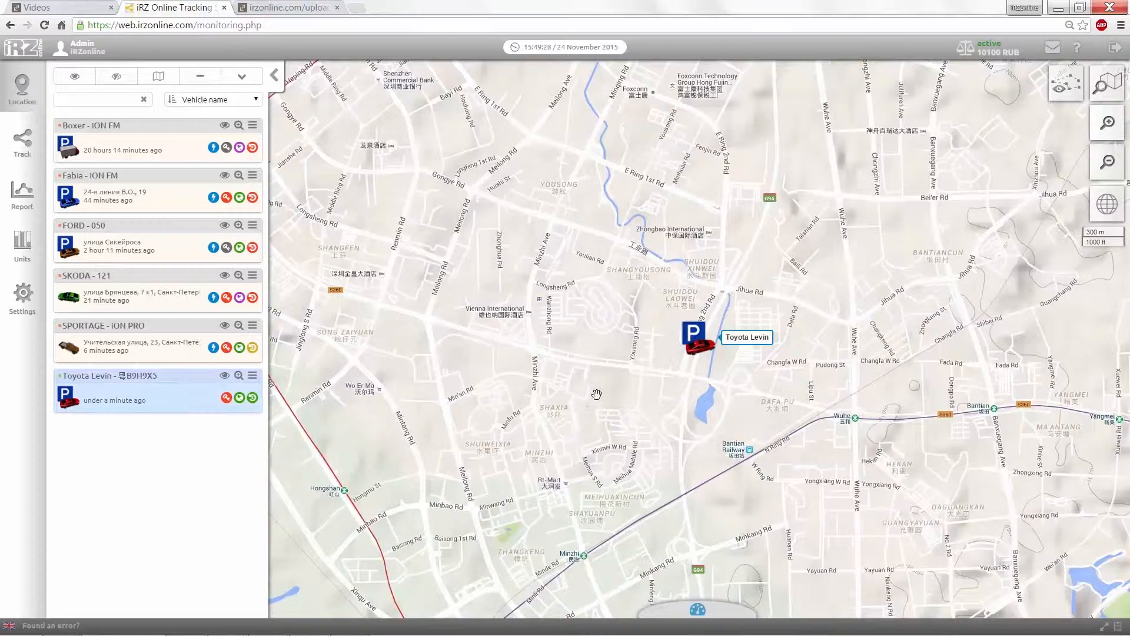
{"action": "left_click", "coordinate": [696, 354]}
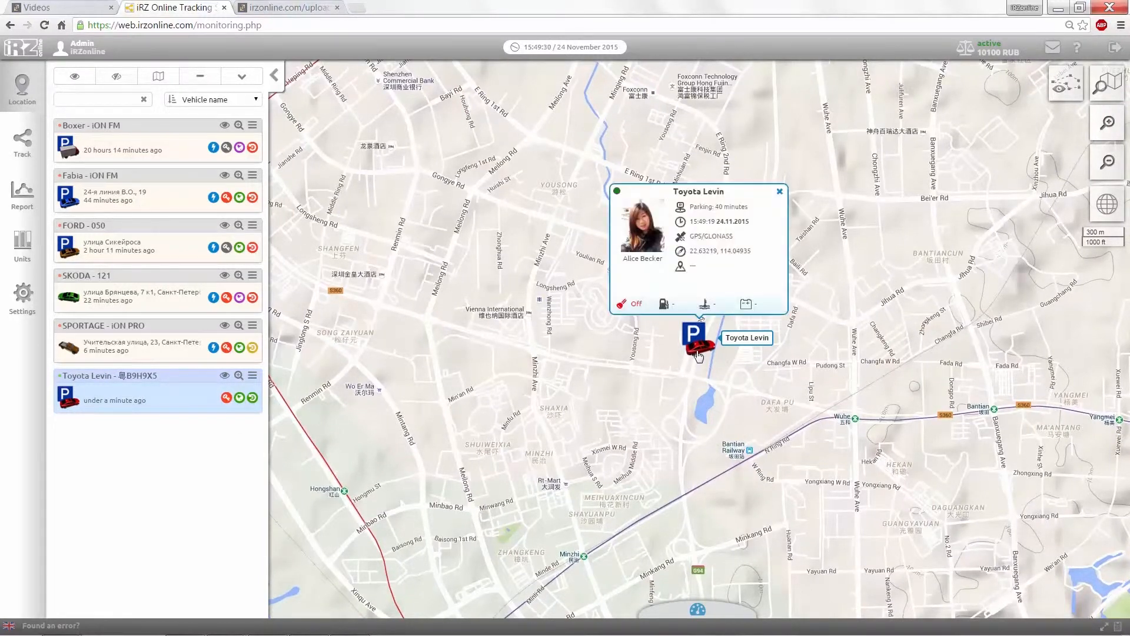
{"action": "left_click", "coordinate": [781, 192]}
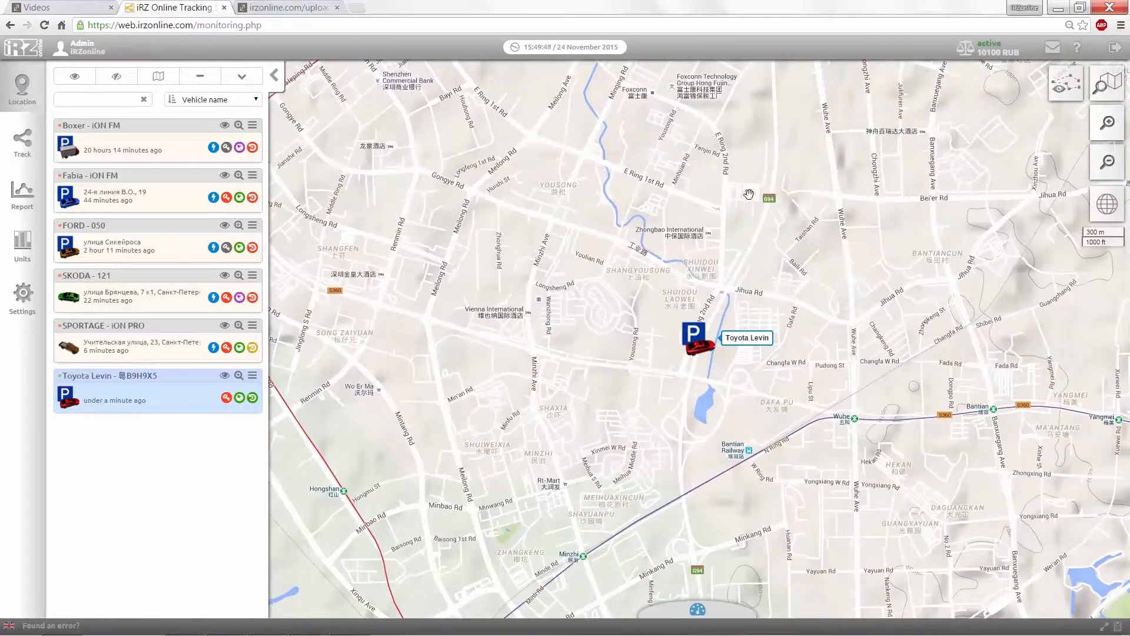
{"action": "left_click", "coordinate": [26, 152]}
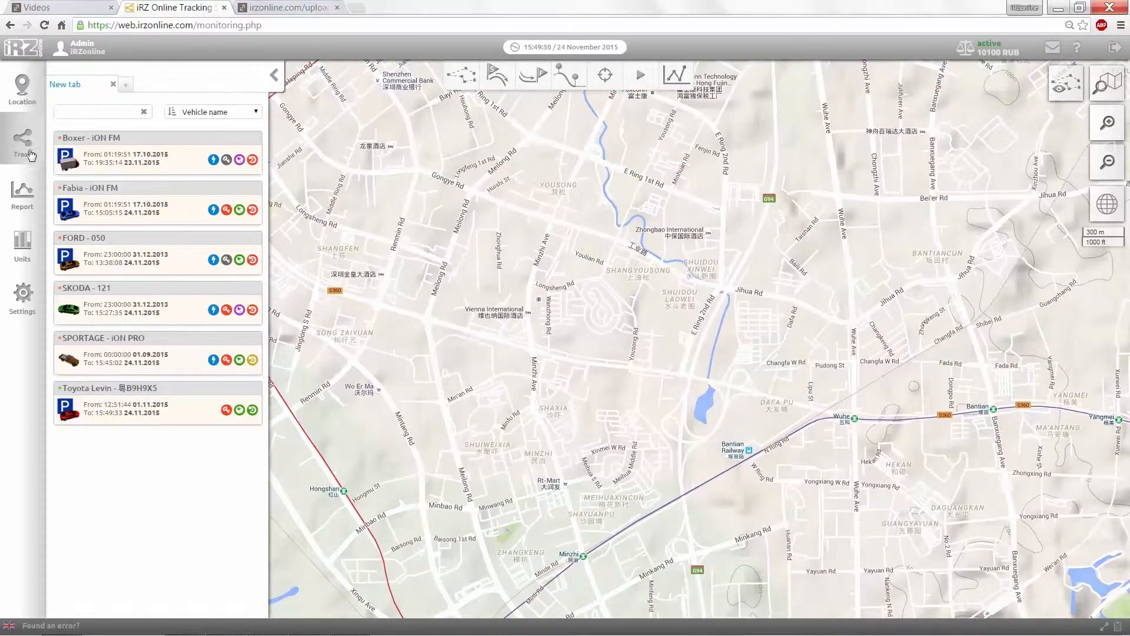
Step: Select the Boxer, set the From and To days to 21.11.2015, and build its track
{"action": "left_click", "coordinate": [80, 159]}
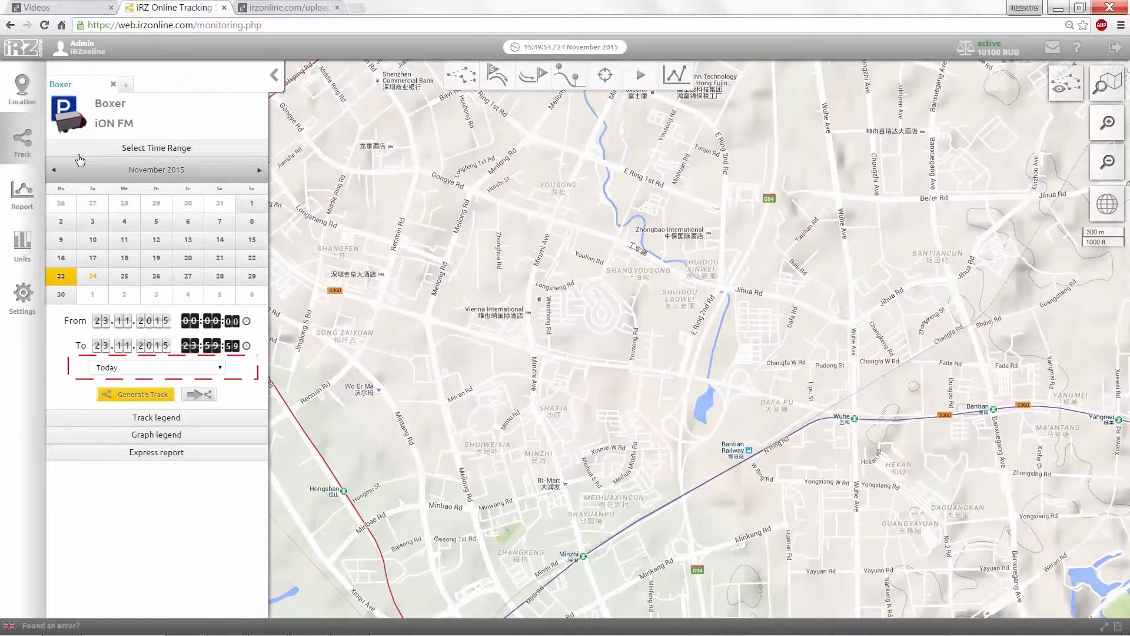
{"action": "left_click", "coordinate": [132, 371]}
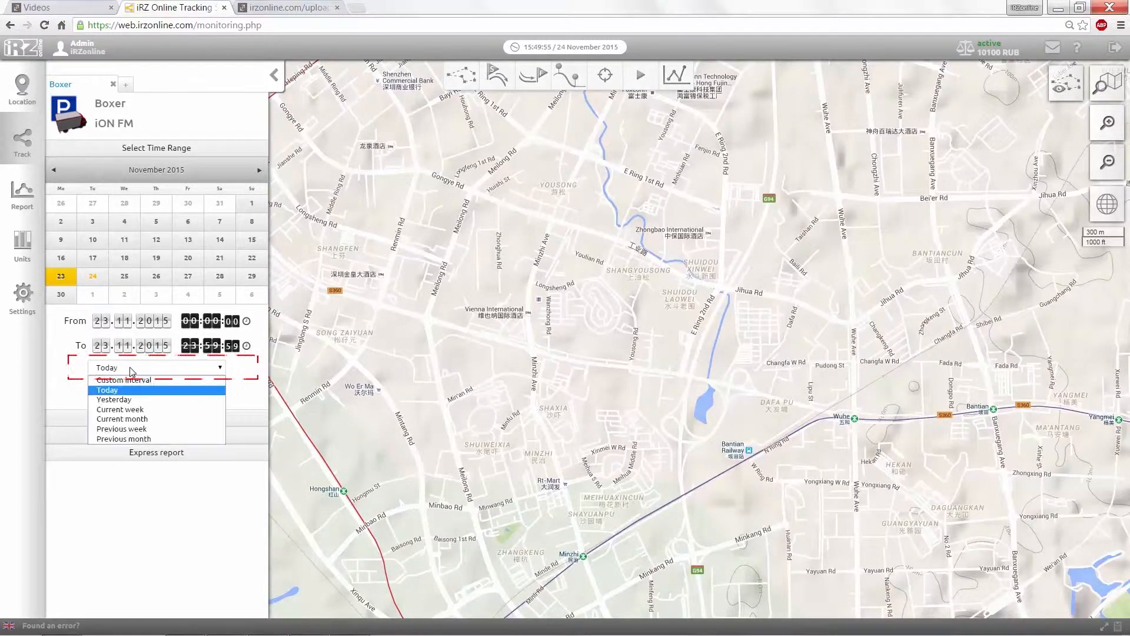
{"action": "left_click", "coordinate": [217, 370]}
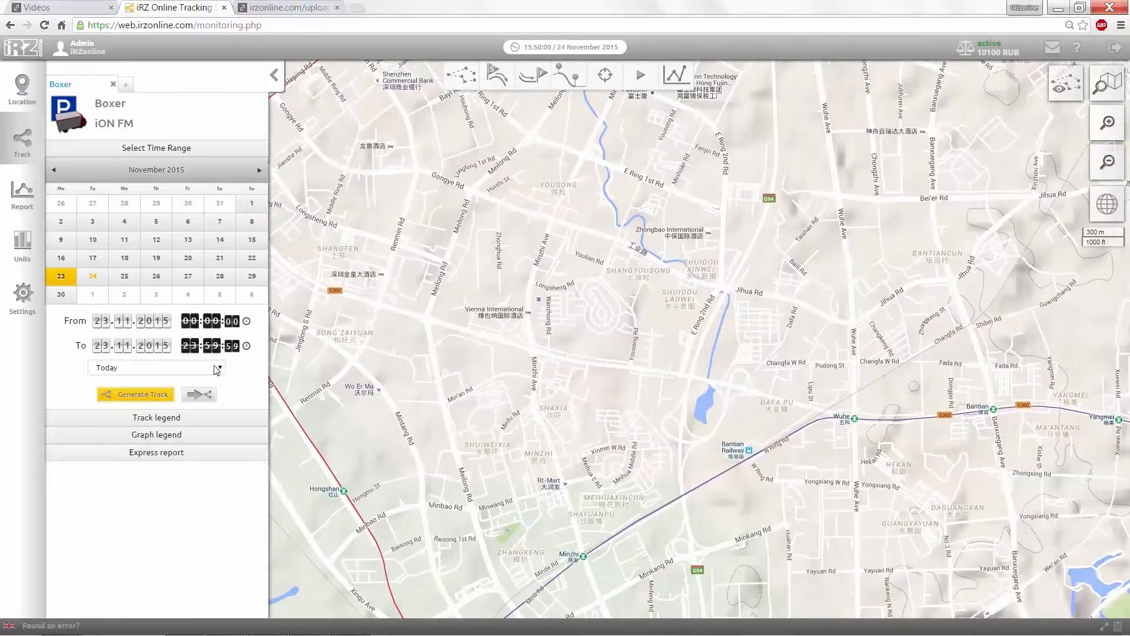
{"action": "left_click", "coordinate": [103, 321]}
{"action": "type", "text": "1"}
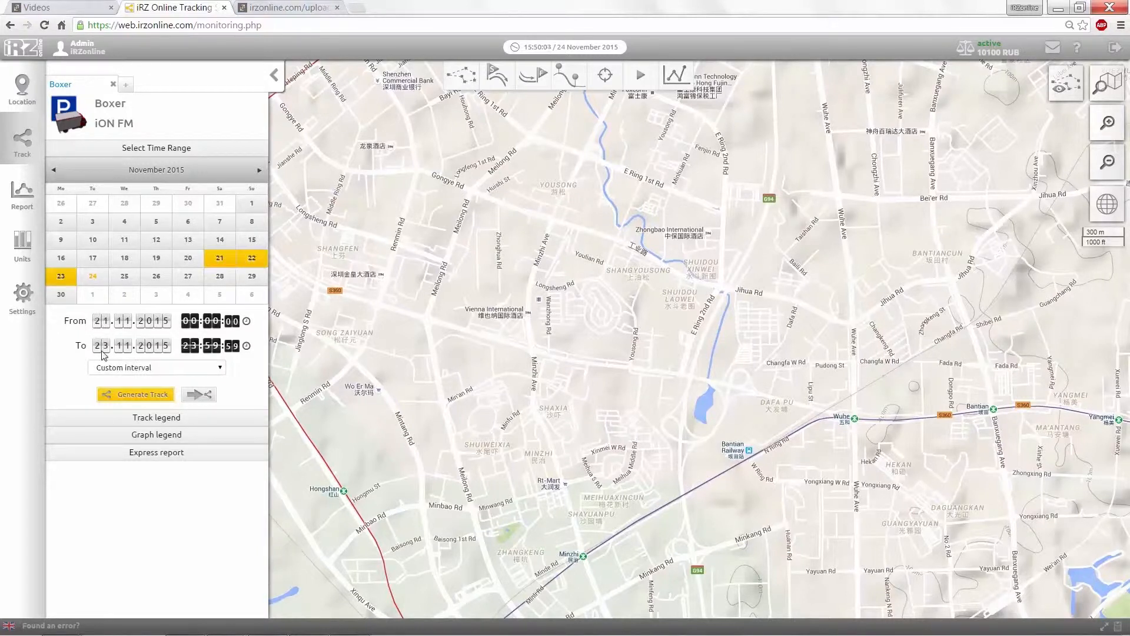
{"action": "left_click", "coordinate": [103, 347]}
{"action": "type", "text": "1"}
{"action": "left_click", "coordinate": [140, 390]}
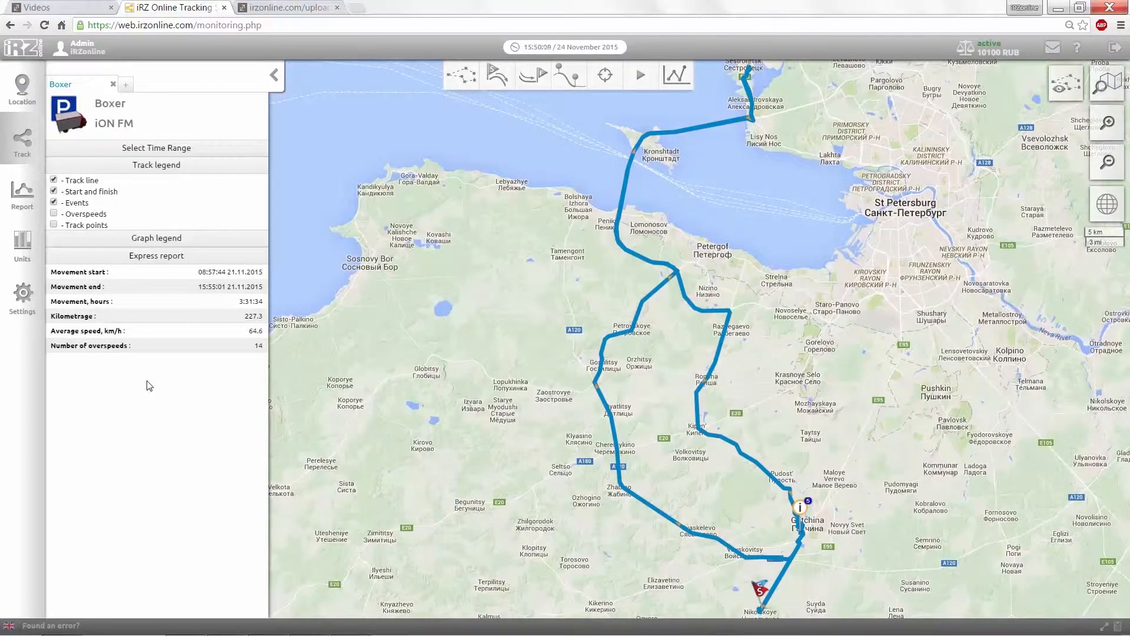
Step: Toggle the track line, start/finish flags, event markers and overspeed sections off and back
{"action": "left_click", "coordinate": [53, 180]}
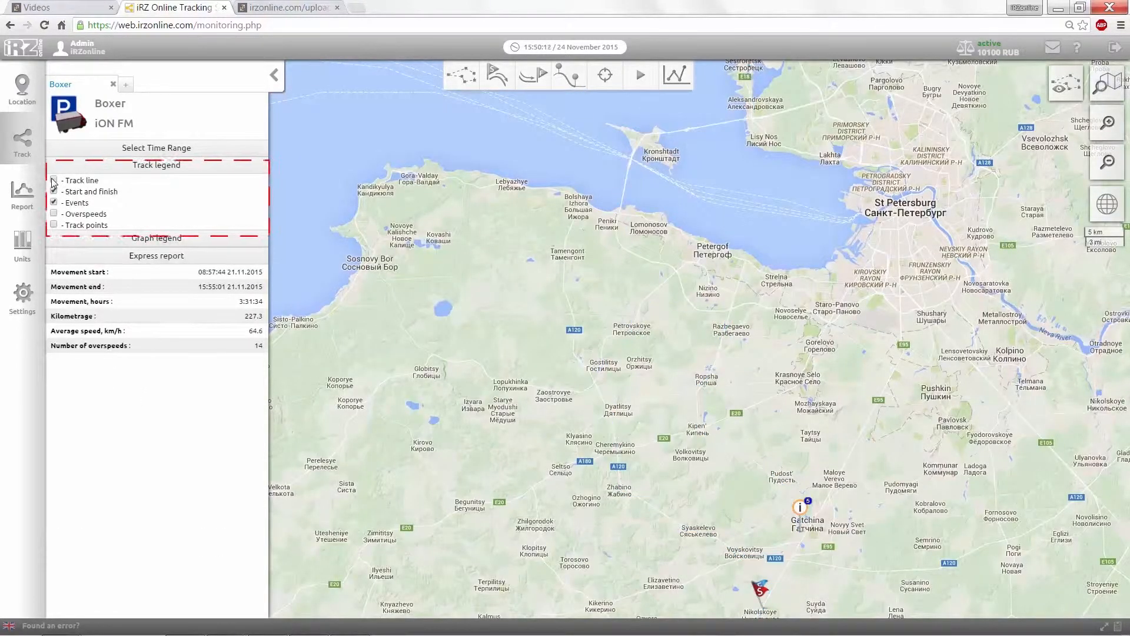
{"action": "left_click", "coordinate": [54, 180]}
{"action": "left_click", "coordinate": [54, 191]}
{"action": "left_click", "coordinate": [54, 192]}
{"action": "left_click", "coordinate": [53, 202]}
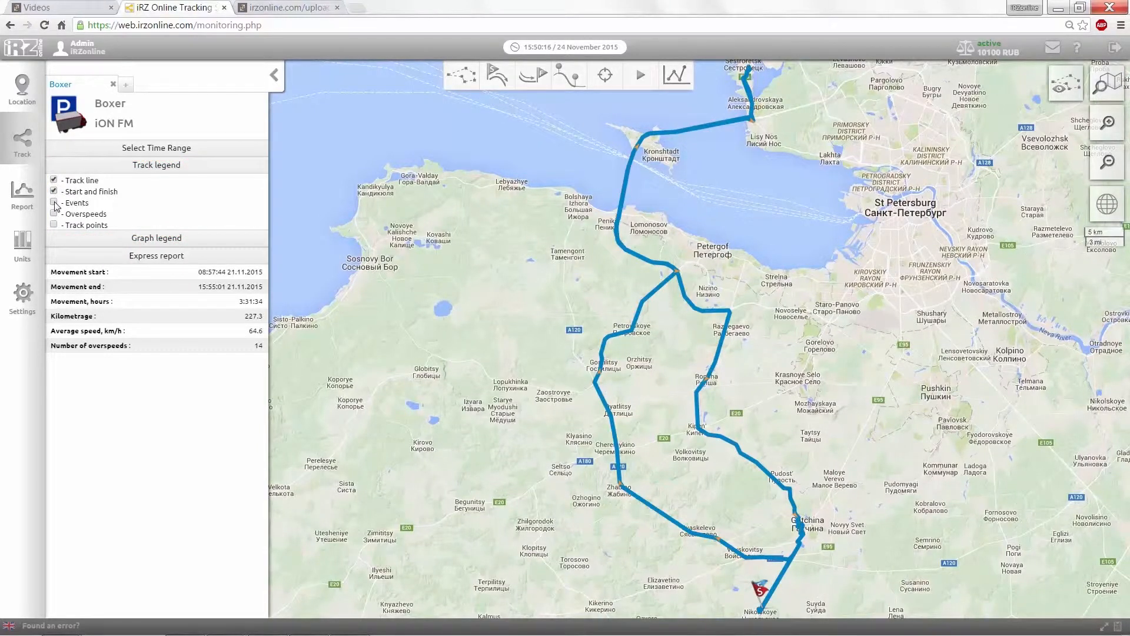
{"action": "left_click", "coordinate": [54, 203]}
{"action": "left_click", "coordinate": [54, 214]}
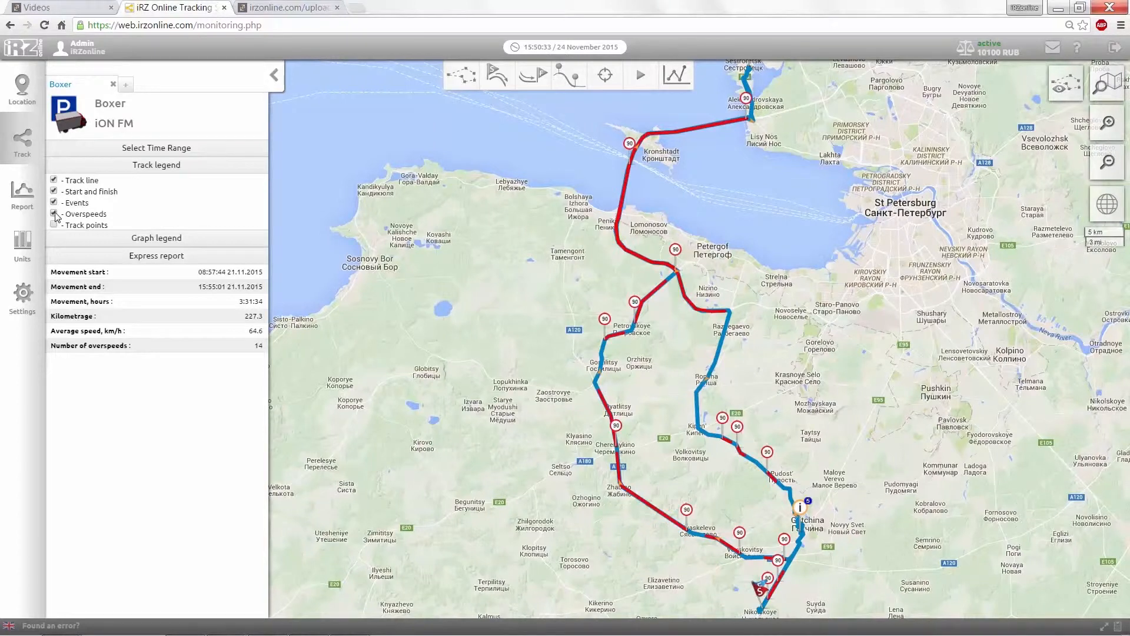
{"action": "left_click", "coordinate": [53, 214]}
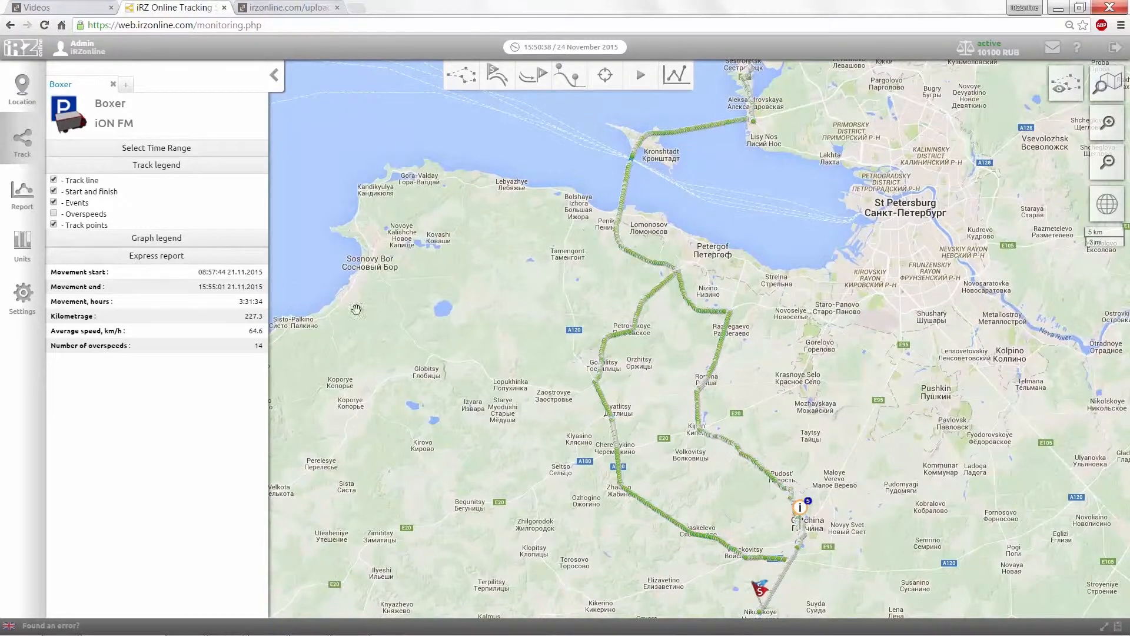
Step: Read one track point's date and speed, then zoom into the Gatchina event area
{"action": "left_click", "coordinate": [606, 348]}
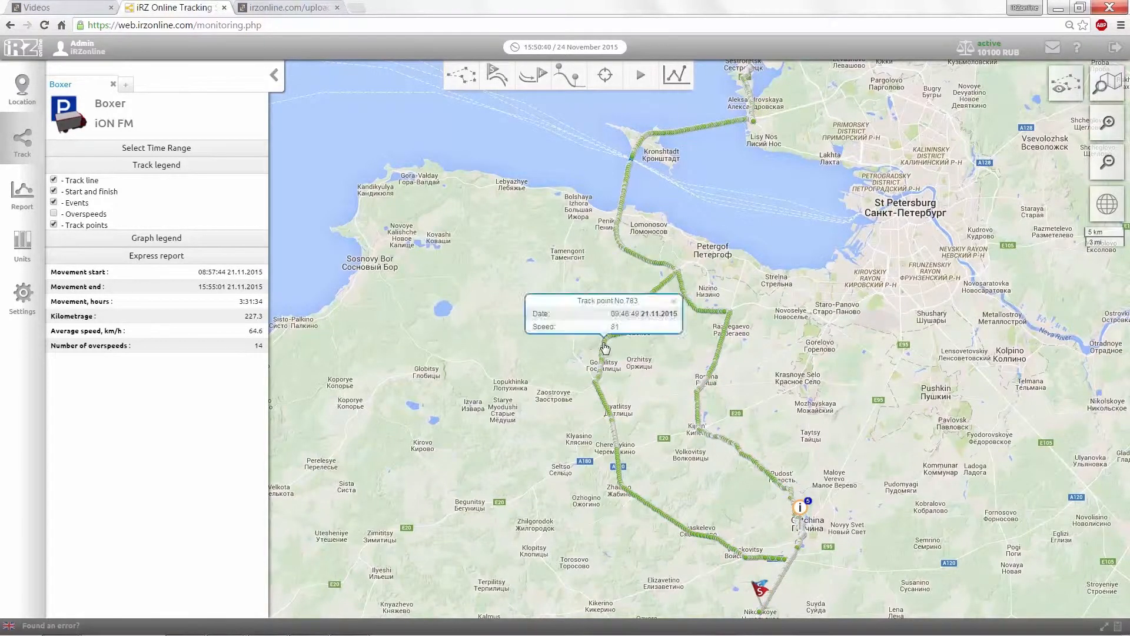
{"action": "left_click", "coordinate": [673, 301]}
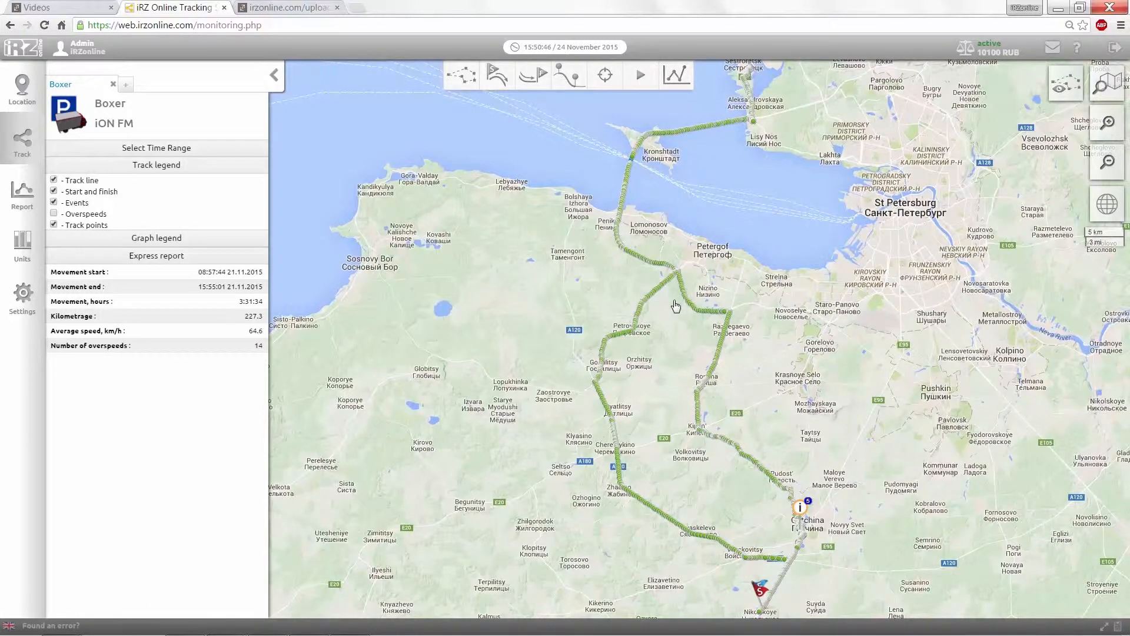
{"action": "left_click", "coordinate": [800, 507]}
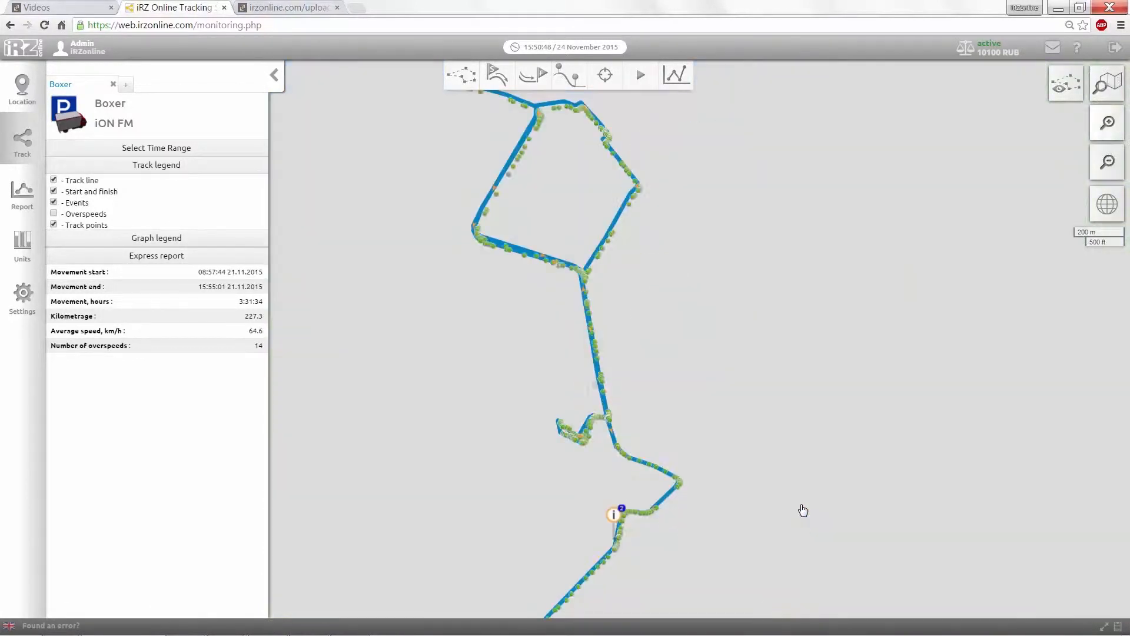
Step: Expand the Gatchina cluster into parking and stop markers and show the sensor graphs
{"action": "left_click", "coordinate": [615, 518]}
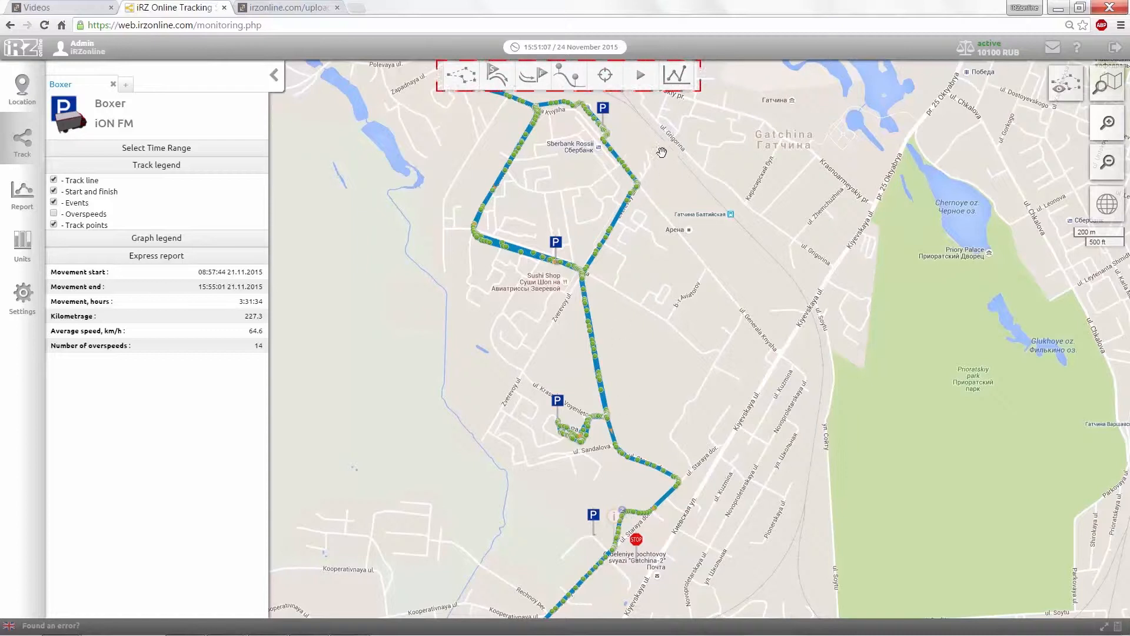
{"action": "left_click", "coordinate": [676, 84]}
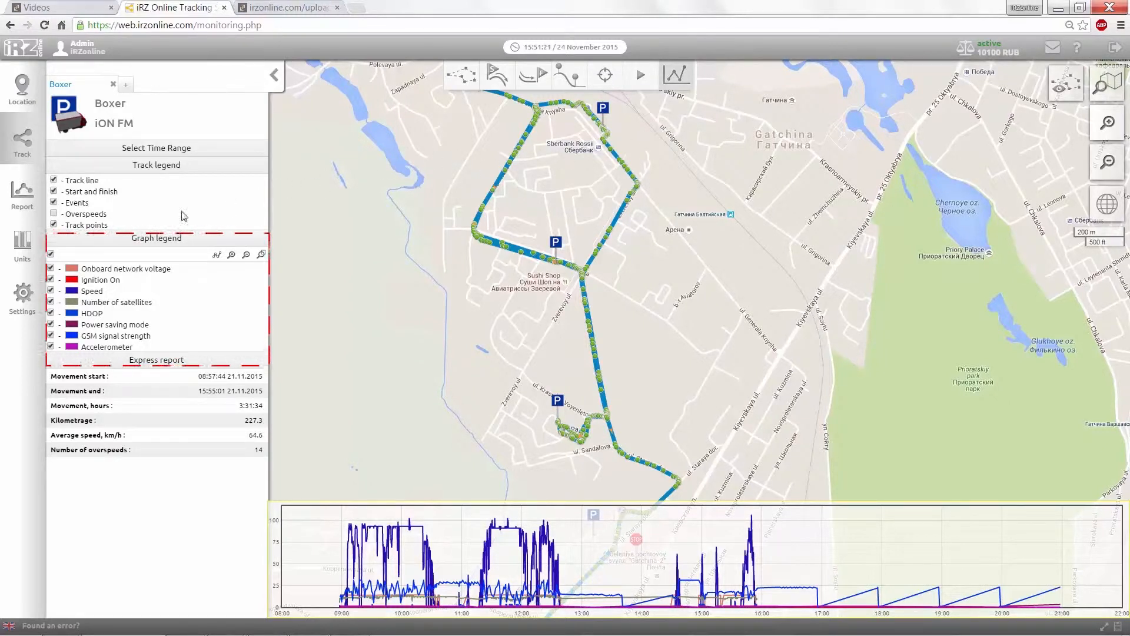
Step: Clear the graph series, plot onboard voltage and speed, then restore all series
{"action": "left_click", "coordinate": [52, 254]}
{"action": "left_click", "coordinate": [50, 269]}
{"action": "left_click", "coordinate": [50, 290]}
{"action": "left_click", "coordinate": [51, 255]}
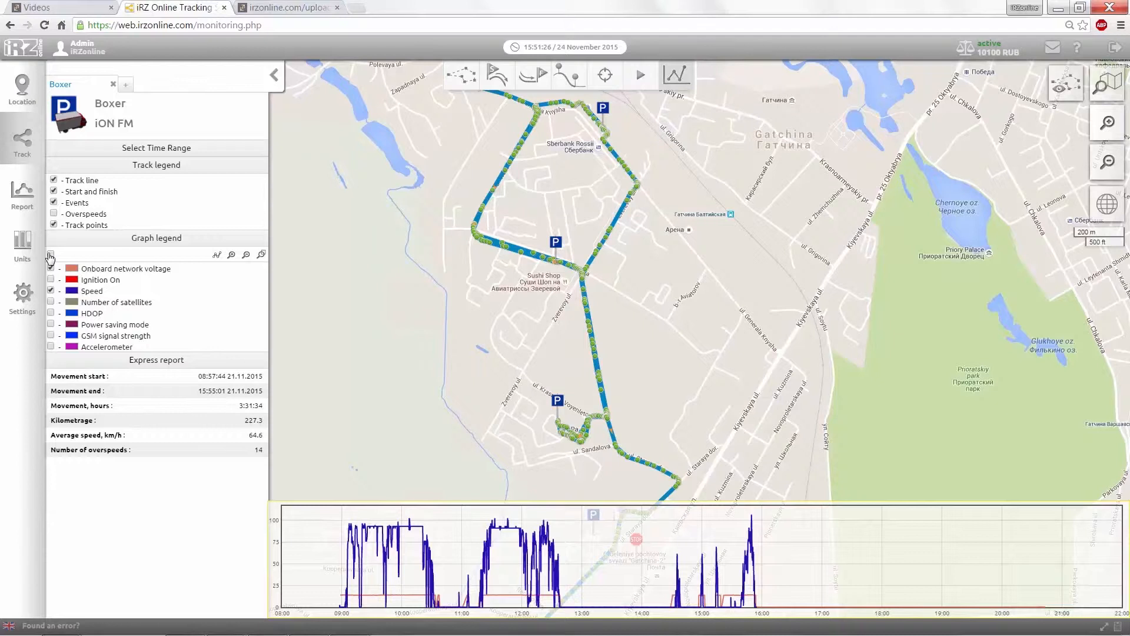
Step: Zoom the graph onto the afternoon time range, close the graphs, and show the geofence list
{"action": "left_click", "coordinate": [232, 255]}
{"action": "left_click", "coordinate": [232, 255]}
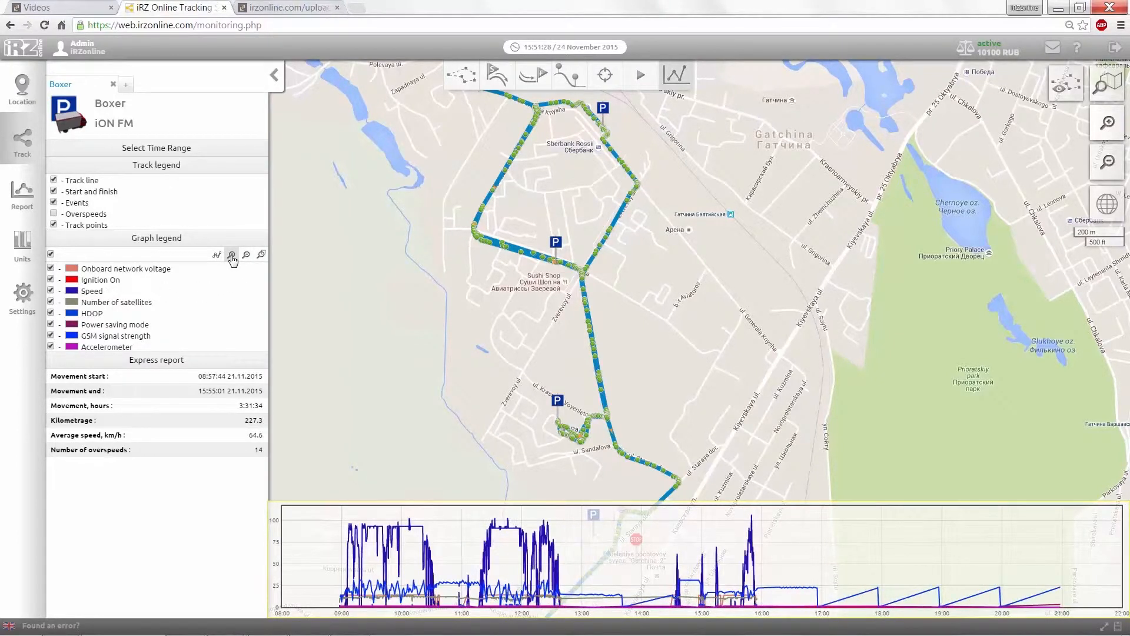
{"action": "left_click", "coordinate": [261, 254]}
{"action": "left_click_drag", "start_coordinate": [613, 524], "coordinate": [799, 539]}
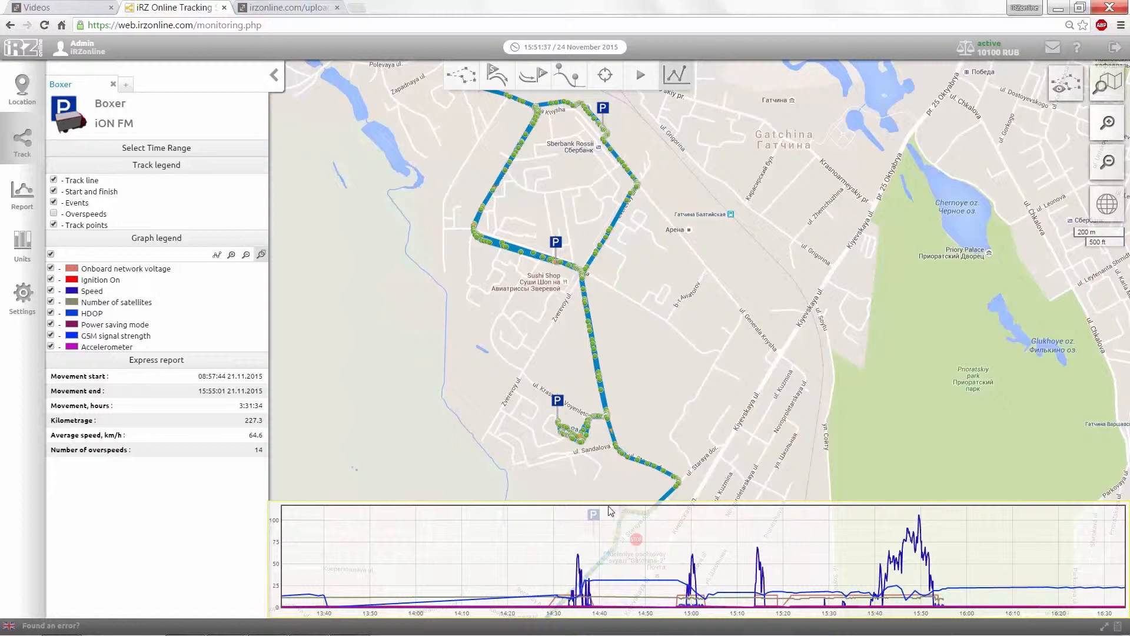
{"action": "left_click", "coordinate": [674, 87]}
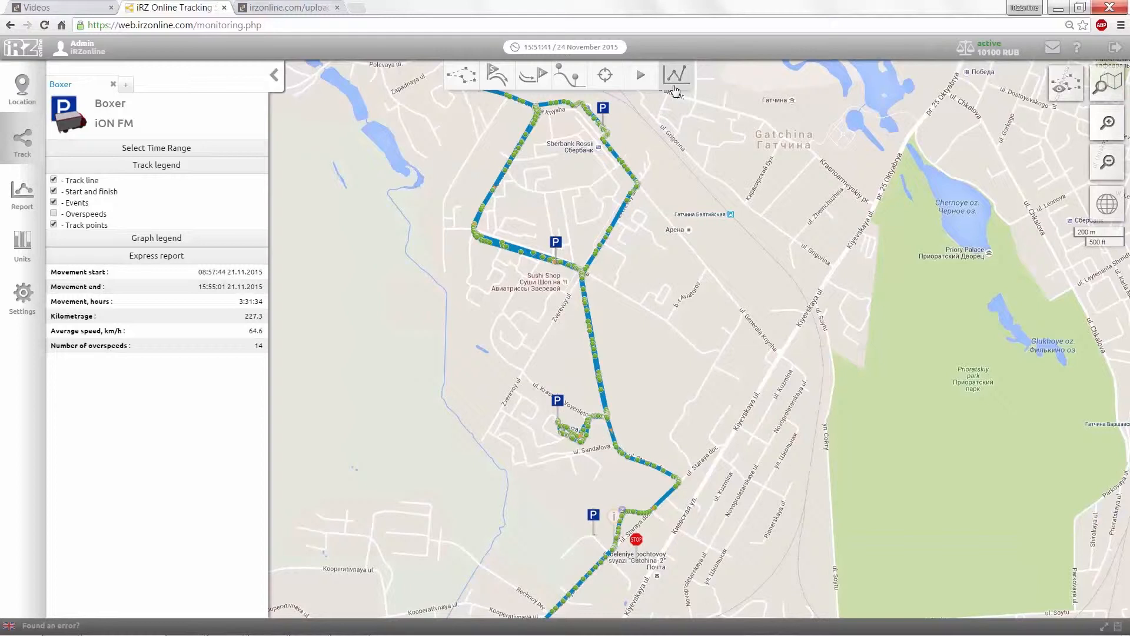
{"action": "left_click", "coordinate": [461, 86]}
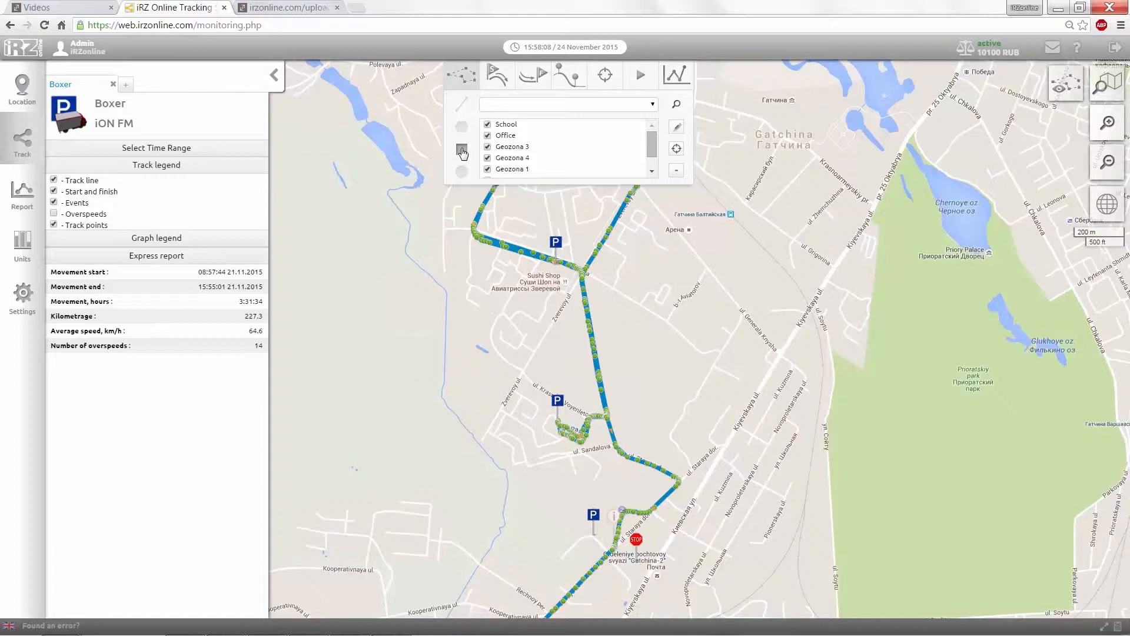
Step: Draw a rectangle around Gatchina and save it as geofence 'Geozona7' in colour 6EADFF
{"action": "left_click", "coordinate": [462, 150]}
{"action": "left_click_drag", "start_coordinate": [391, 193], "coordinate": [836, 501]}
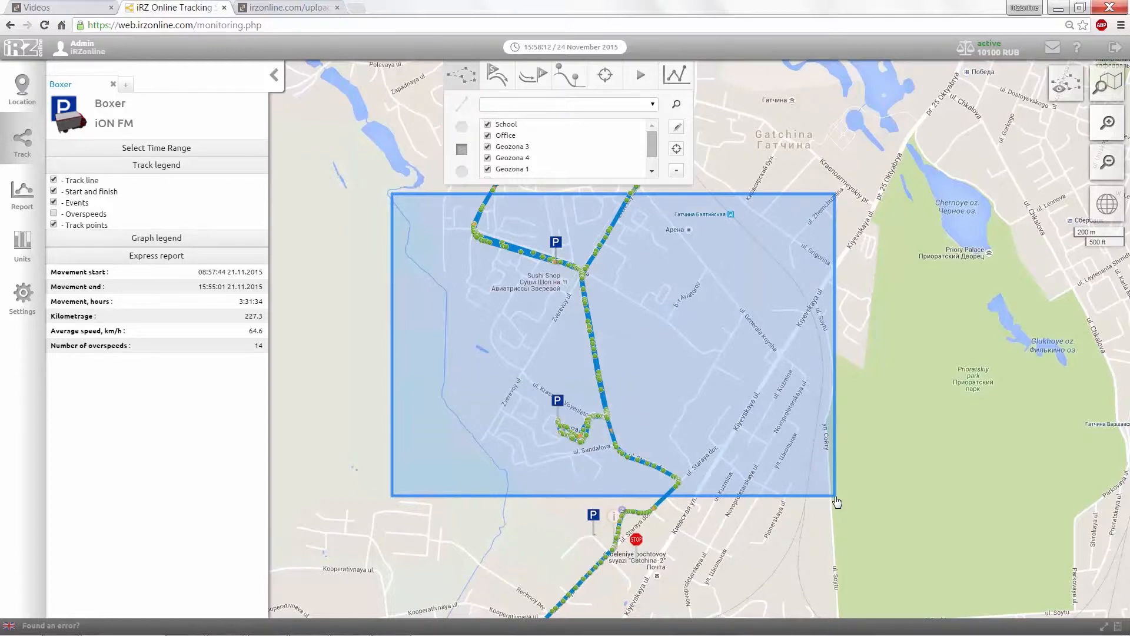
{"action": "left_click", "coordinate": [835, 497]}
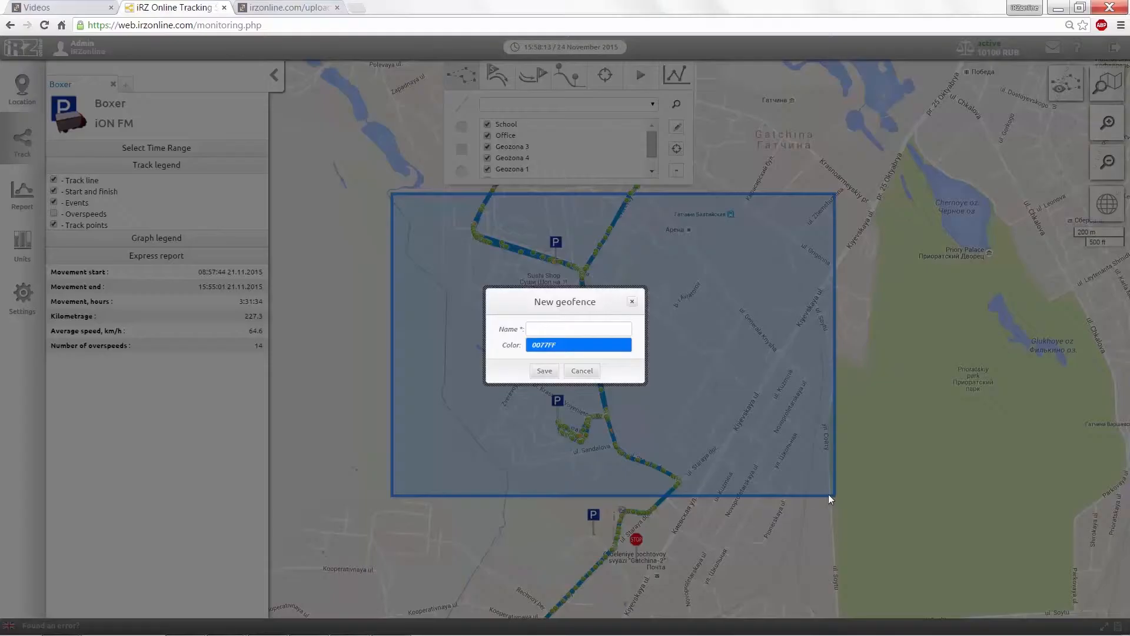
{"action": "left_click", "coordinate": [608, 347]}
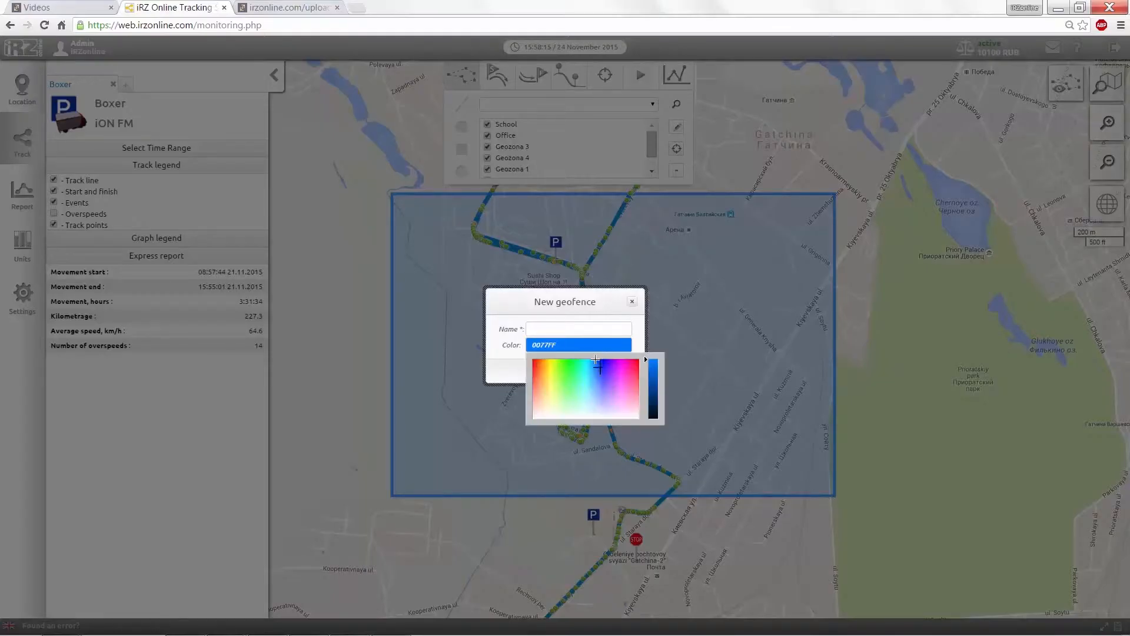
{"action": "left_click", "coordinate": [591, 374]}
{"action": "left_click", "coordinate": [559, 330]}
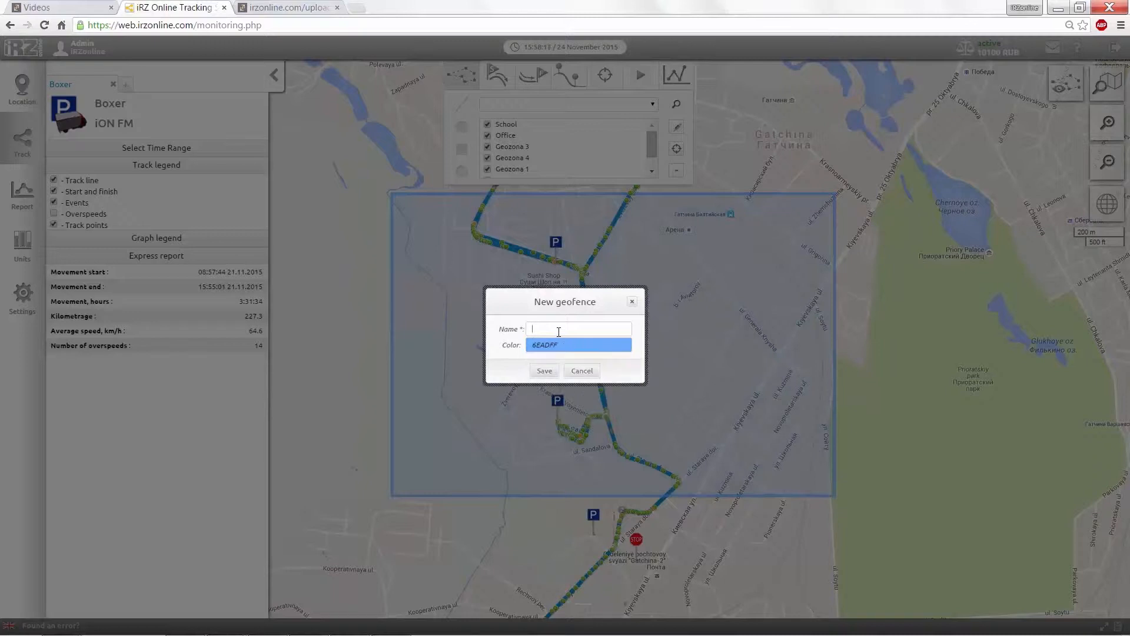
{"action": "type", "text": "Ceozona7"}
{"action": "left_click", "coordinate": [548, 371]}
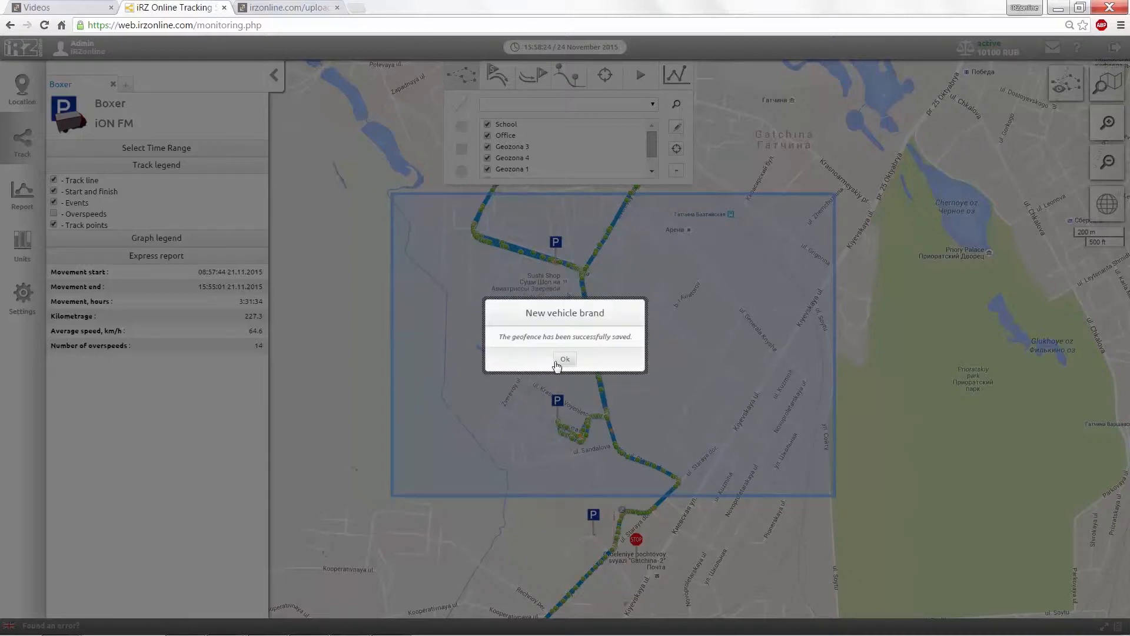
{"action": "left_click", "coordinate": [560, 362]}
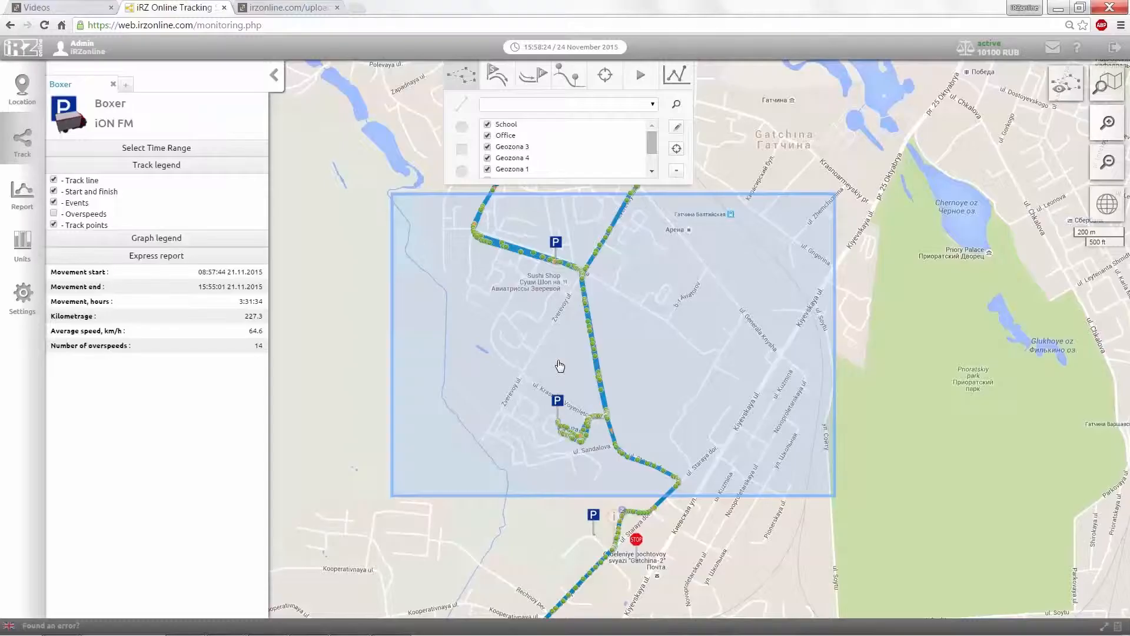
{"action": "left_click", "coordinate": [461, 82]}
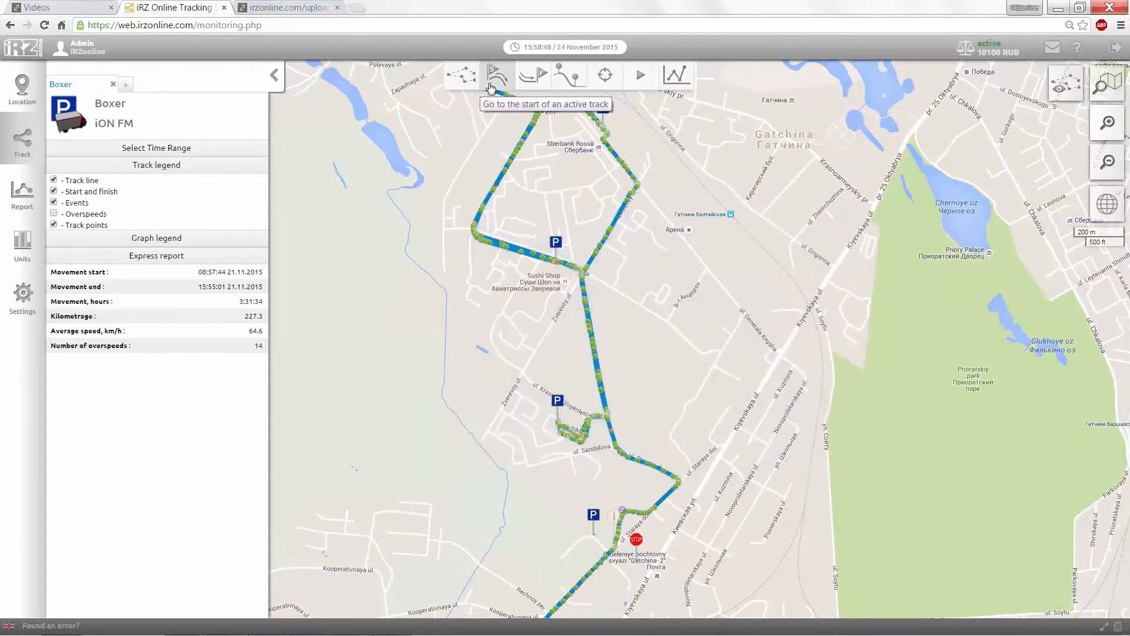
Step: Jump to the Boxer track's Nikolskoye start, then fit the whole route to Kronstadt in view
{"action": "left_click", "coordinate": [496, 85]}
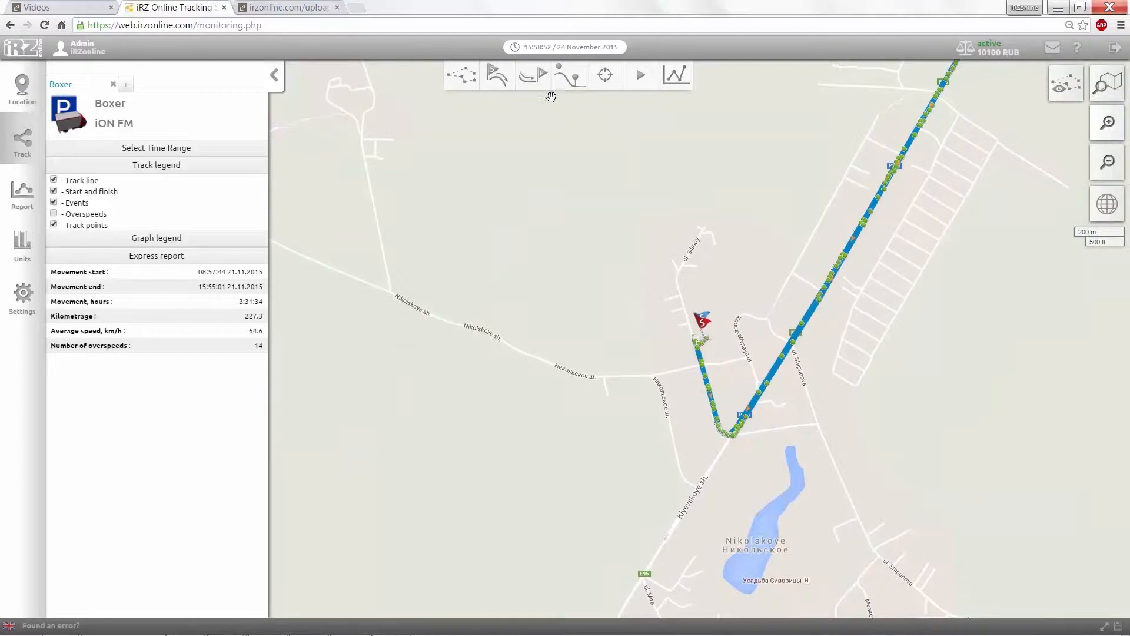
{"action": "left_click", "coordinate": [607, 87]}
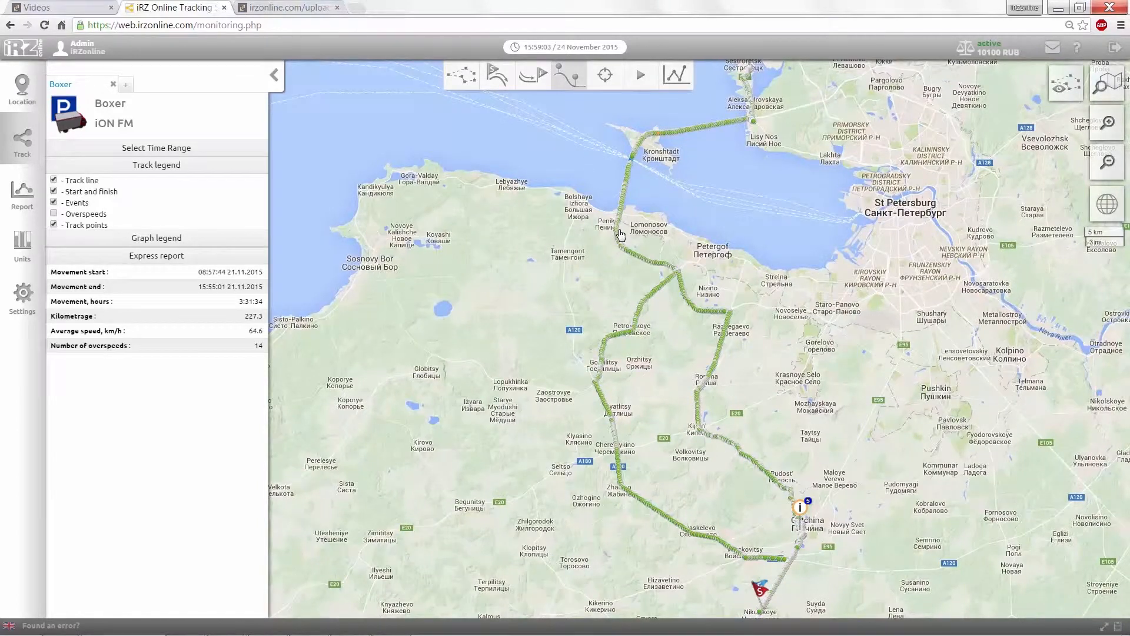
Step: Zoom in near Langerevo and read the two-point interval report: 0.8 km at 93.3 km/h
{"action": "scroll", "coordinate": [621, 234], "scroll_direction": "up", "scroll_amount": 5}
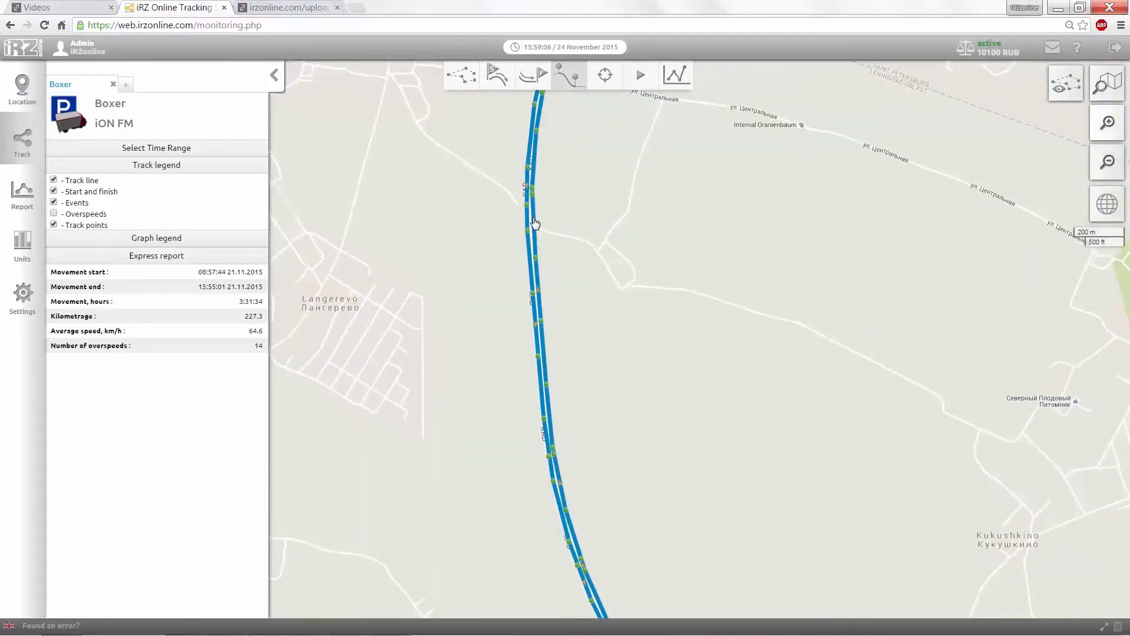
{"action": "left_click", "coordinate": [535, 223]}
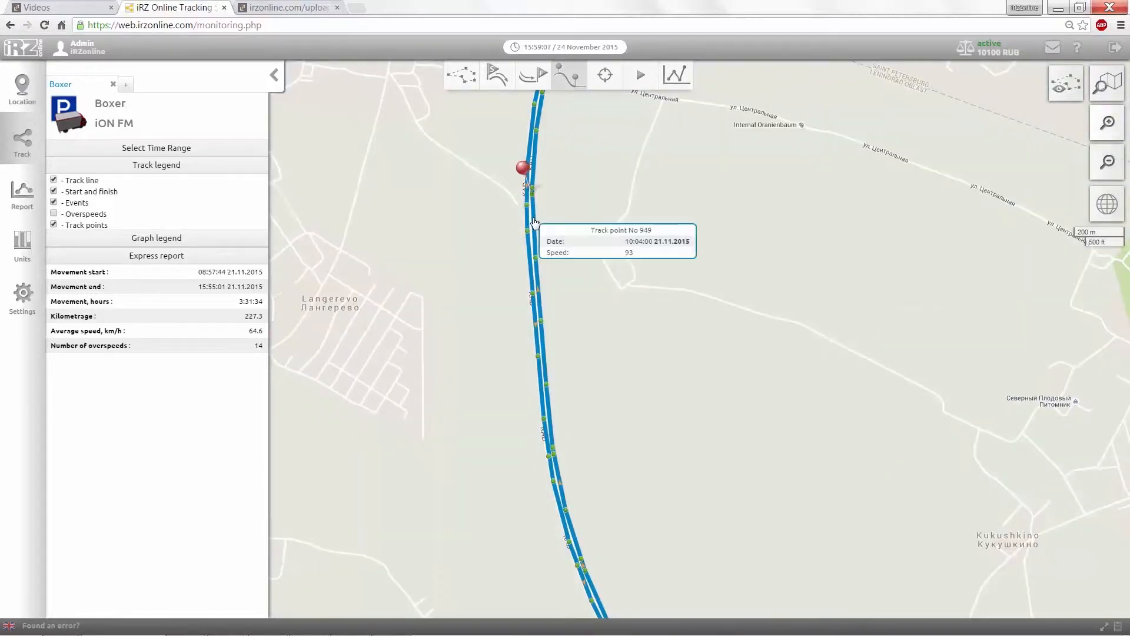
{"action": "left_click", "coordinate": [552, 436]}
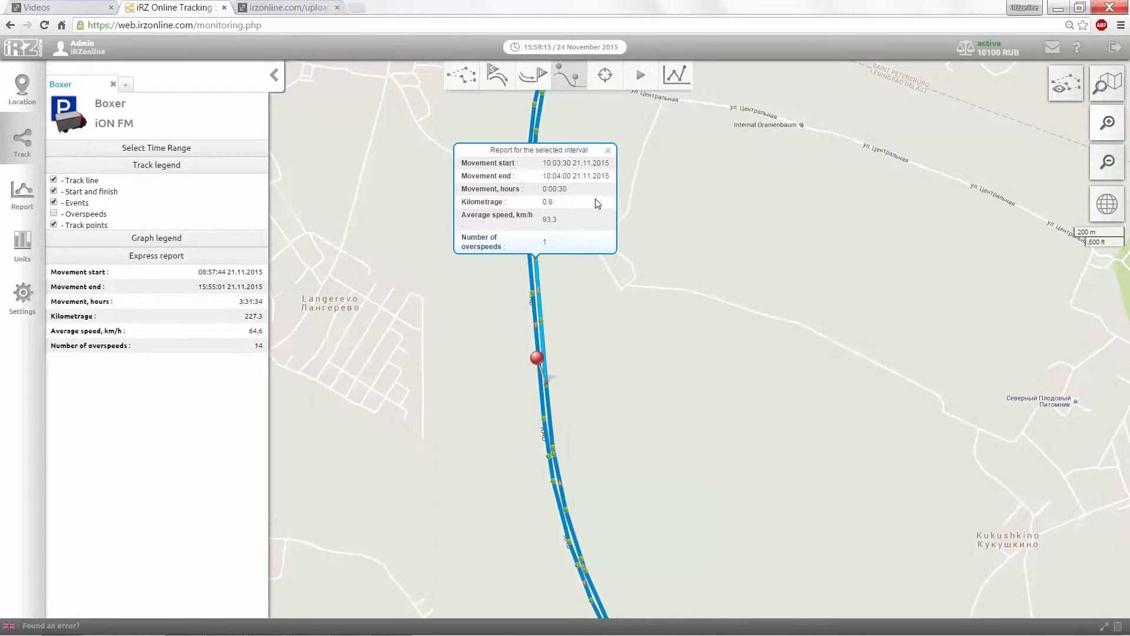
{"action": "left_click", "coordinate": [607, 150]}
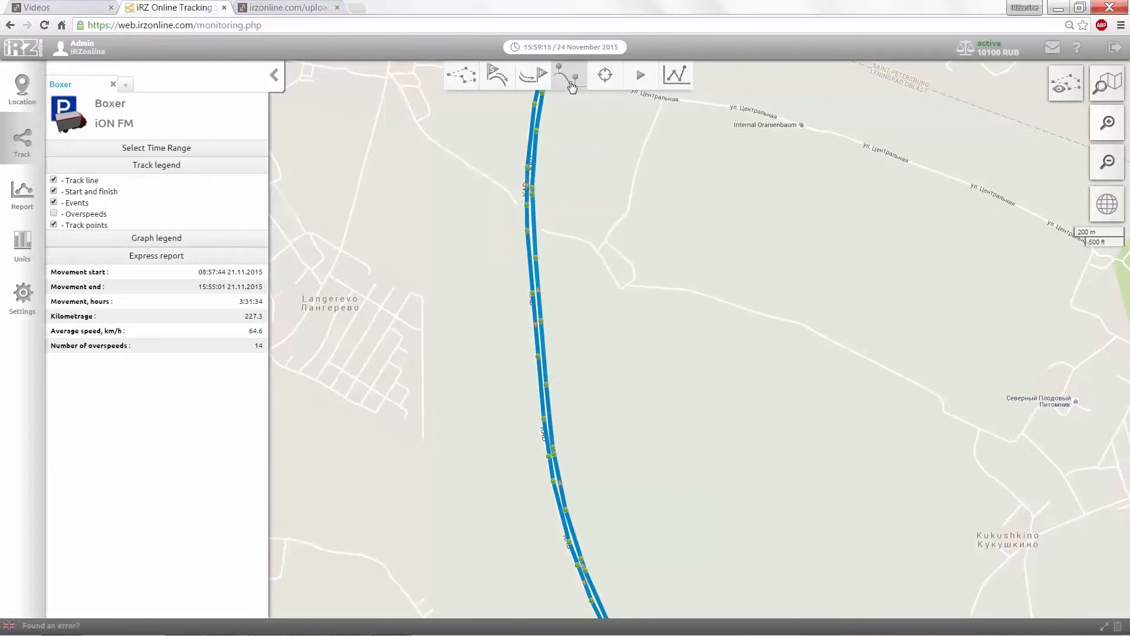
Step: Play back the Boxer's trip, skip ahead to about 10:07, pause, and close the playback
{"action": "left_click", "coordinate": [640, 76]}
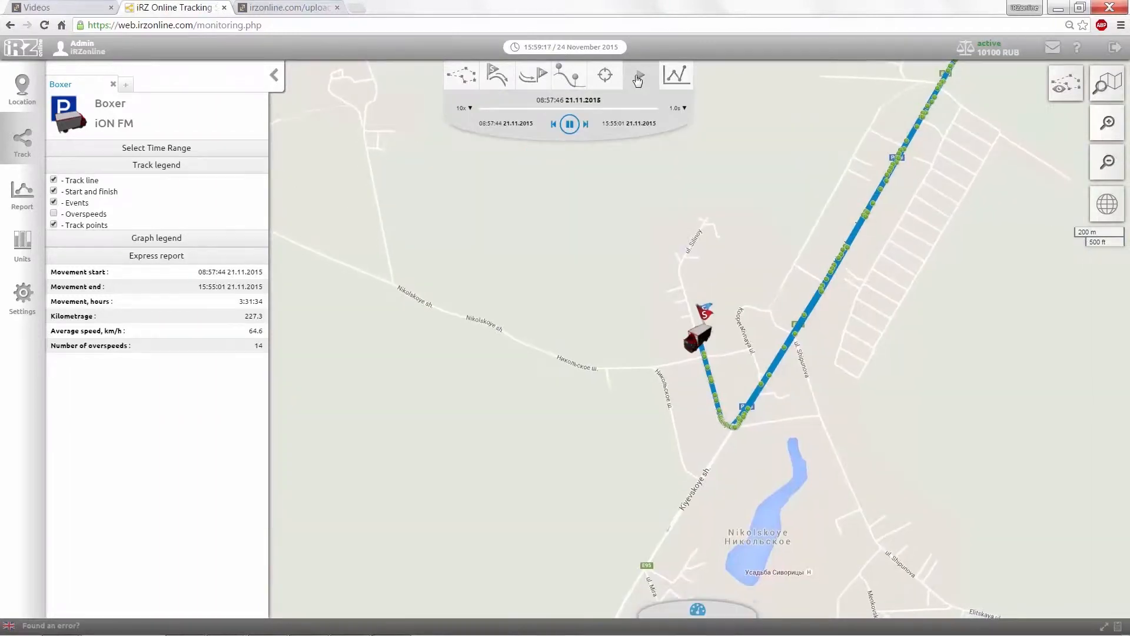
{"action": "left_click", "coordinate": [486, 108]}
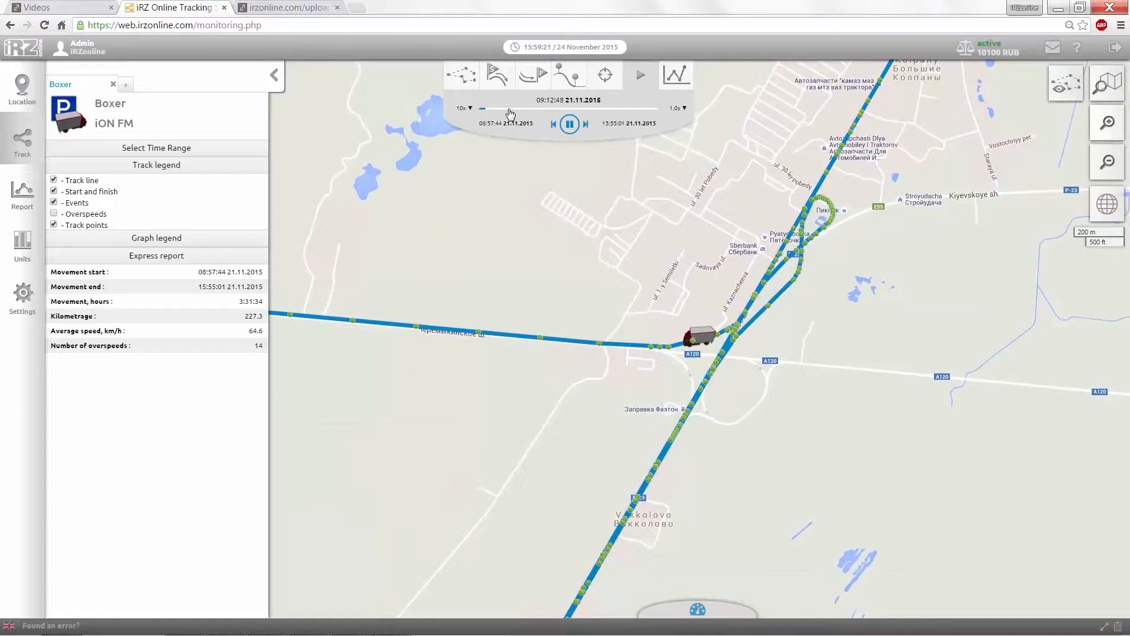
{"action": "left_click", "coordinate": [510, 109]}
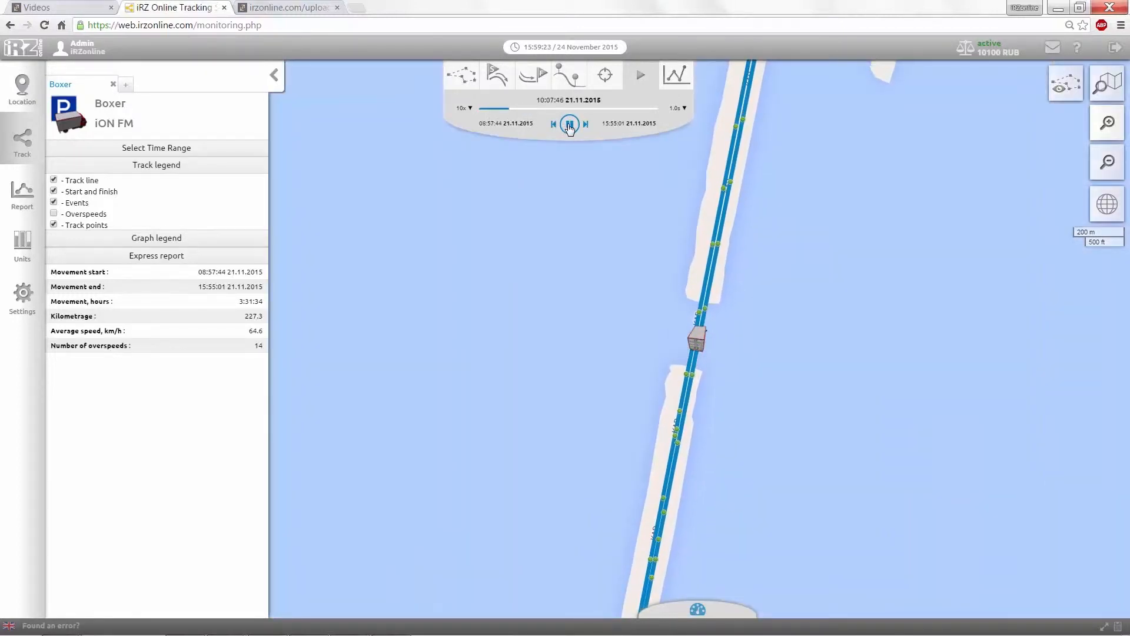
{"action": "left_click", "coordinate": [569, 126]}
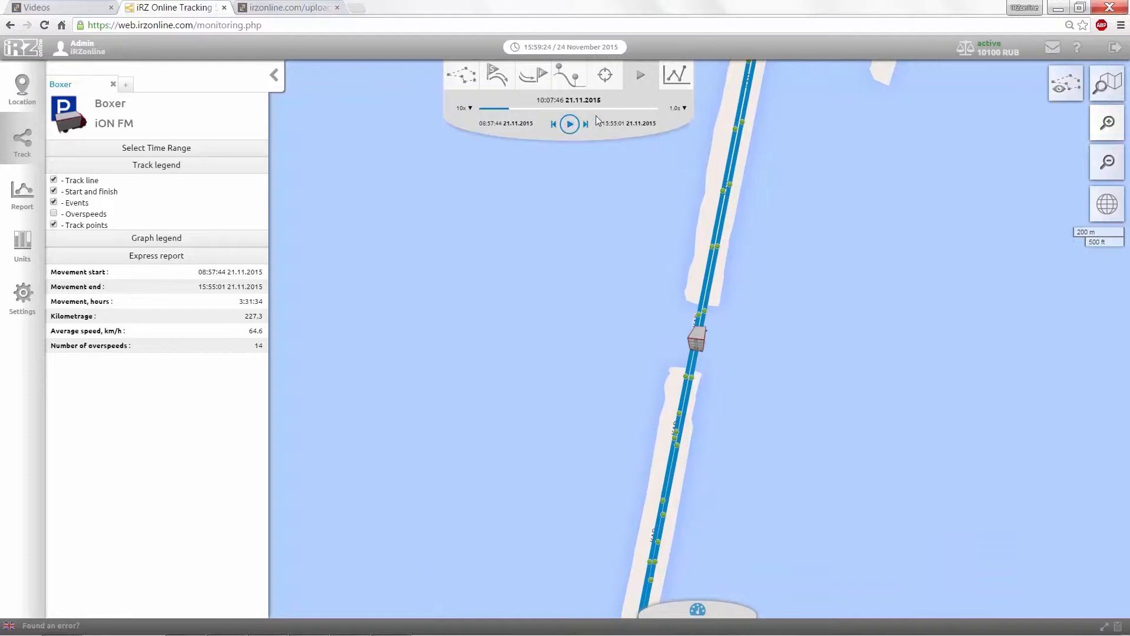
{"action": "left_click", "coordinate": [640, 81]}
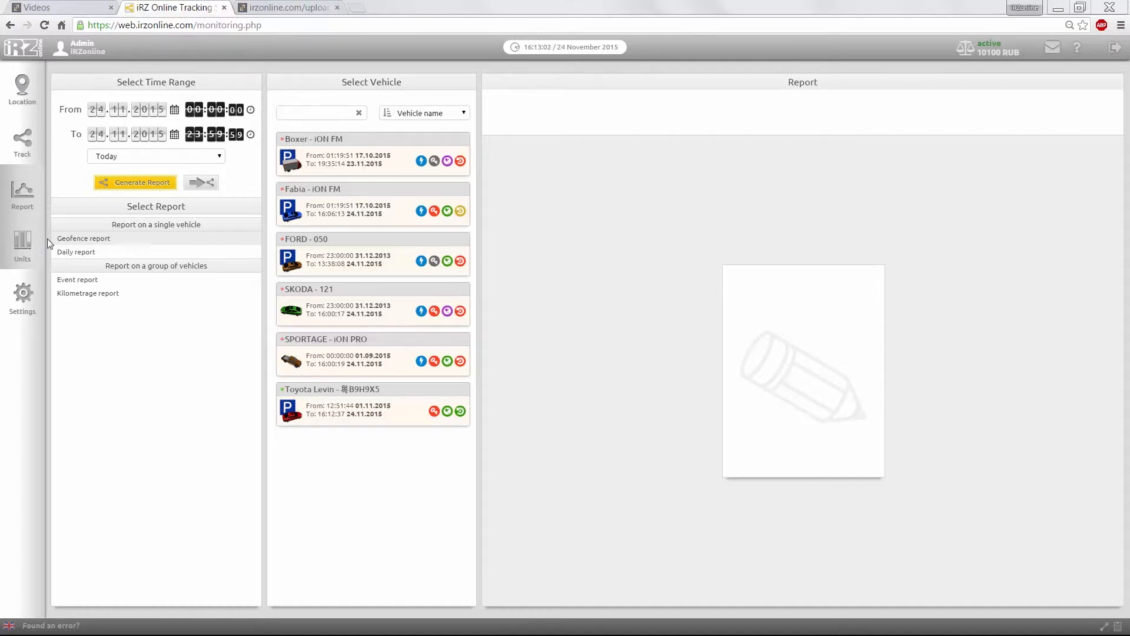
Step: Set up a daily report for SKODA - 121 with both the From and To day set to 20
{"action": "left_click", "coordinate": [69, 255]}
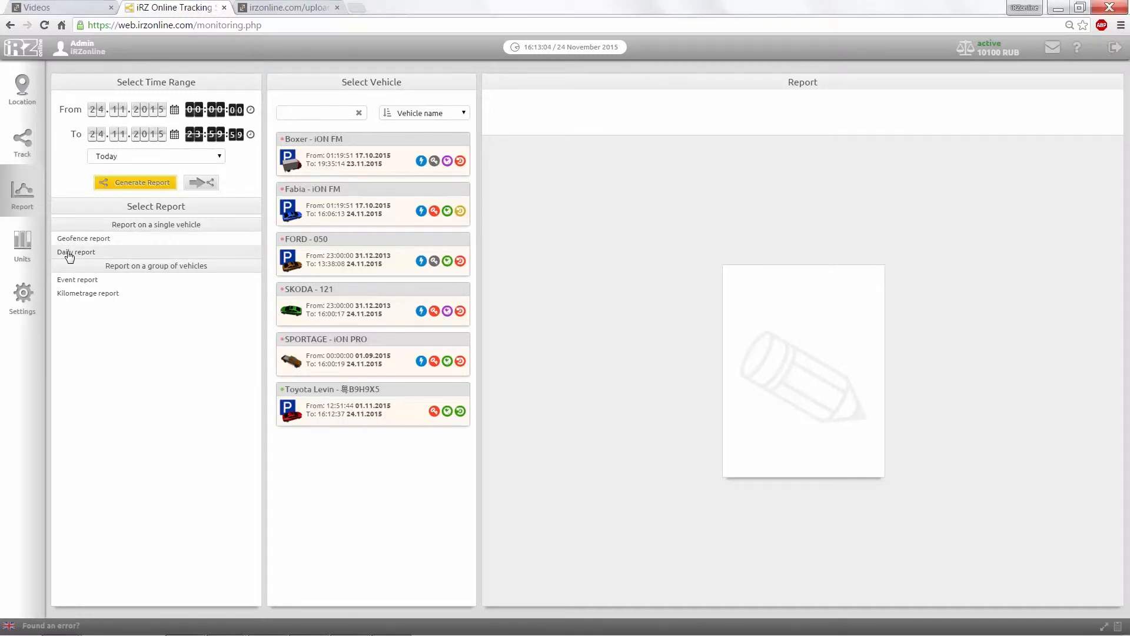
{"action": "left_click", "coordinate": [311, 298]}
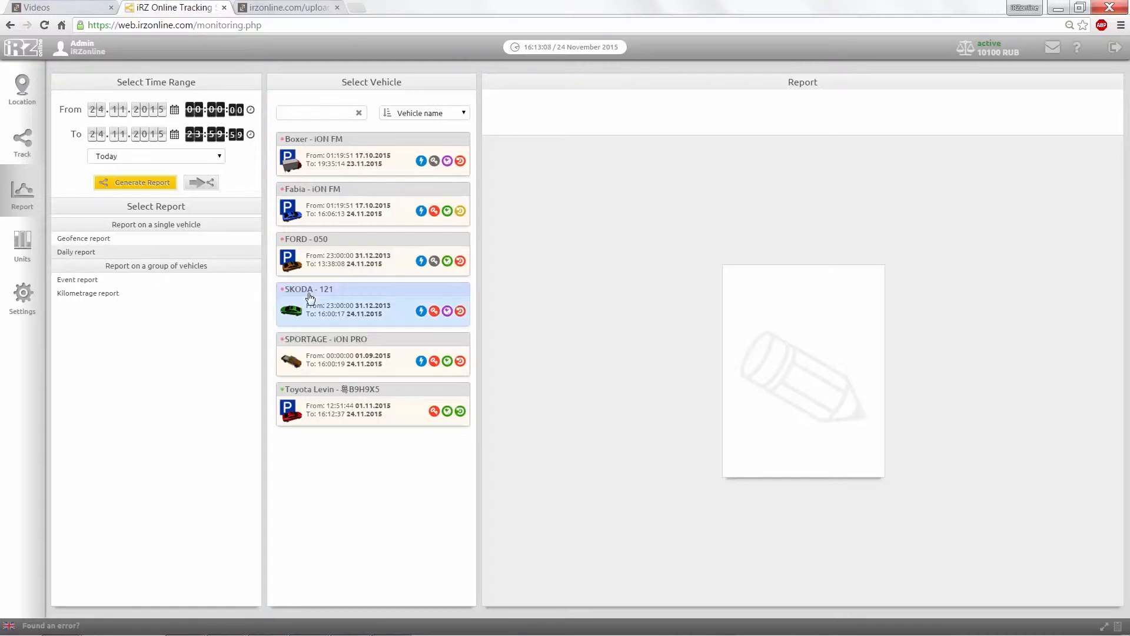
{"action": "left_click", "coordinate": [98, 110]}
{"action": "type", "text": "20"}
{"action": "left_click", "coordinate": [98, 134]}
{"action": "type", "text": "20"}
{"action": "left_click", "coordinate": [117, 183]}
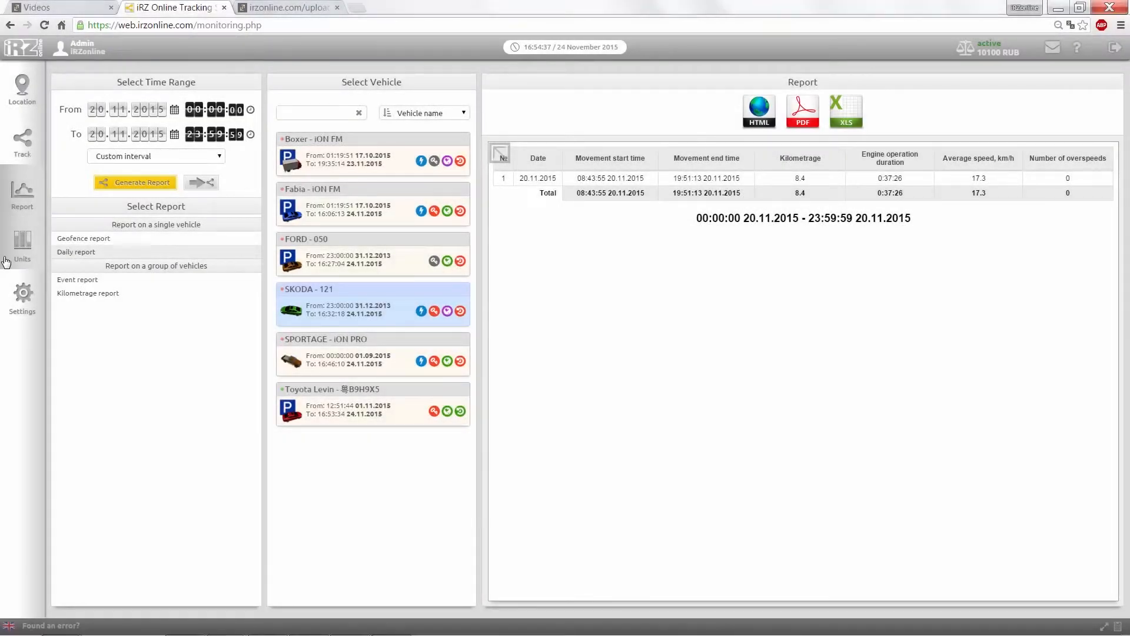
Step: Switch to the Units section from the left sidebar
{"action": "left_click", "coordinate": [6, 262]}
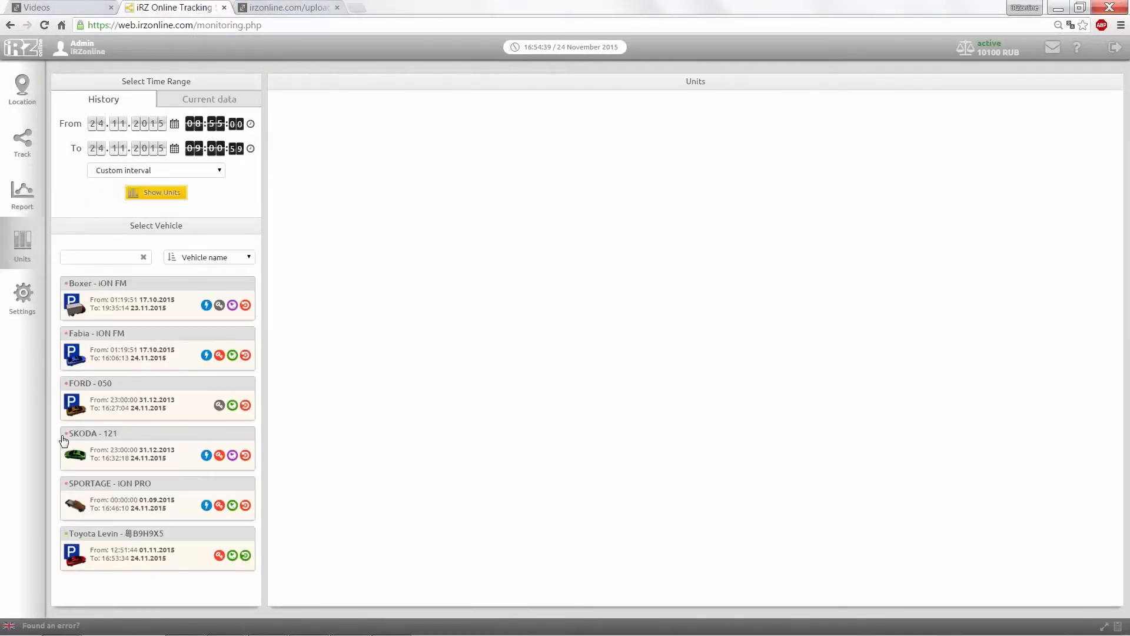
Step: Show the SKODA 121 sensor gauges for the 08:55–09:00 interval
{"action": "left_click", "coordinate": [143, 194]}
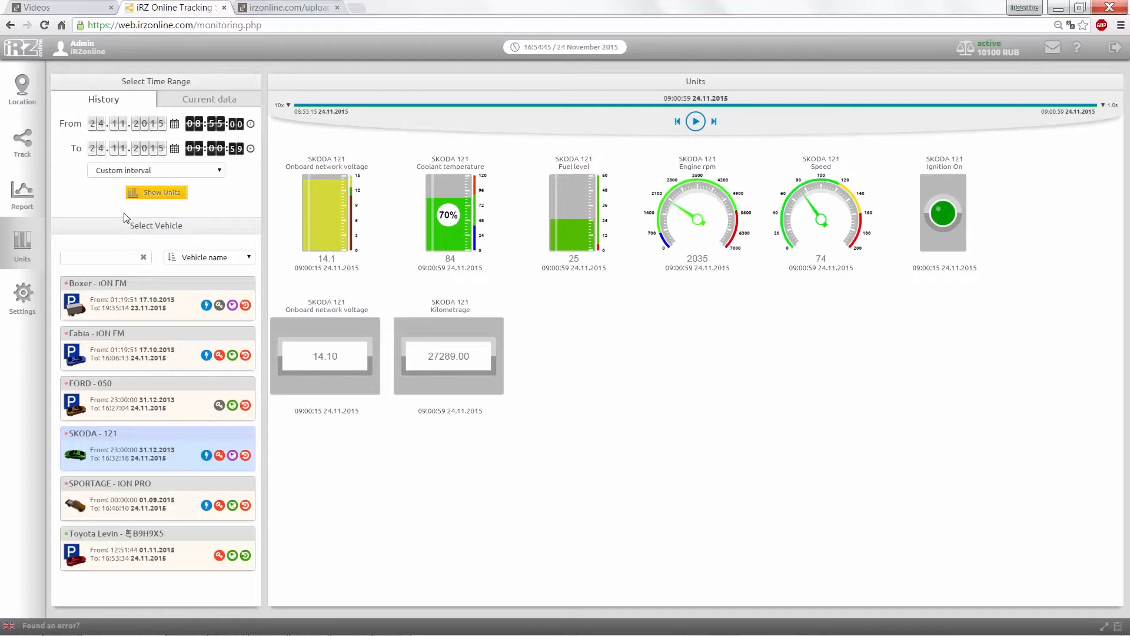
Step: Go to the Settings section, which lands on the Drivers page
{"action": "left_click", "coordinate": [28, 301]}
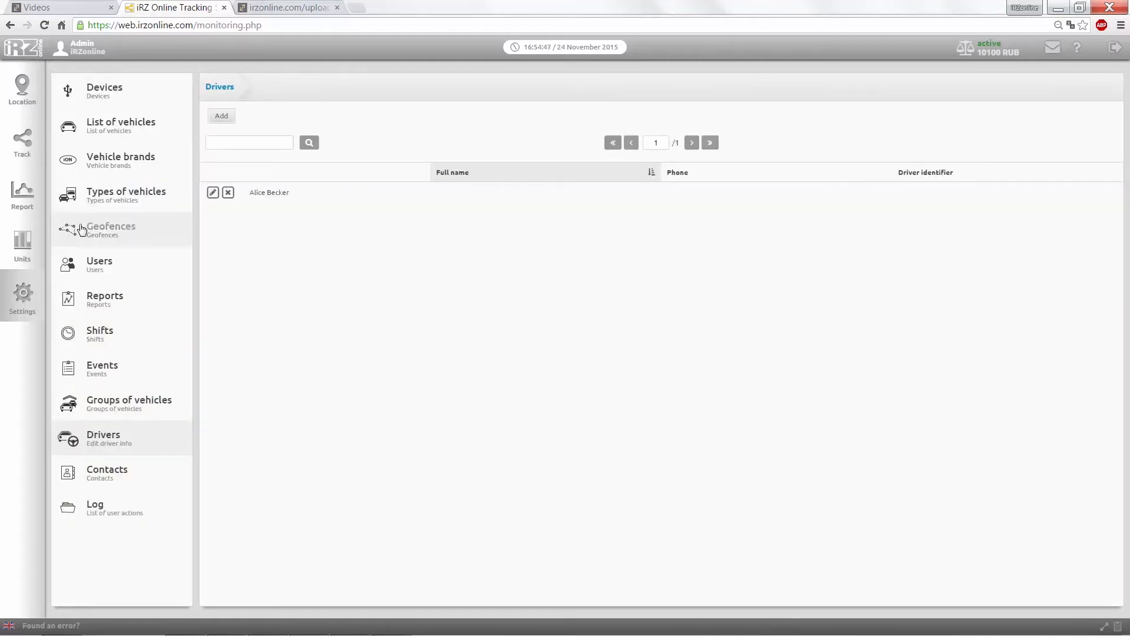
Step: Browse Types of vehicles, Geofences, Reports, Events, Groups of vehicles and Drivers, ending on Log
{"action": "left_click", "coordinate": [112, 198]}
{"action": "left_click", "coordinate": [111, 235]}
{"action": "left_click", "coordinate": [101, 299]}
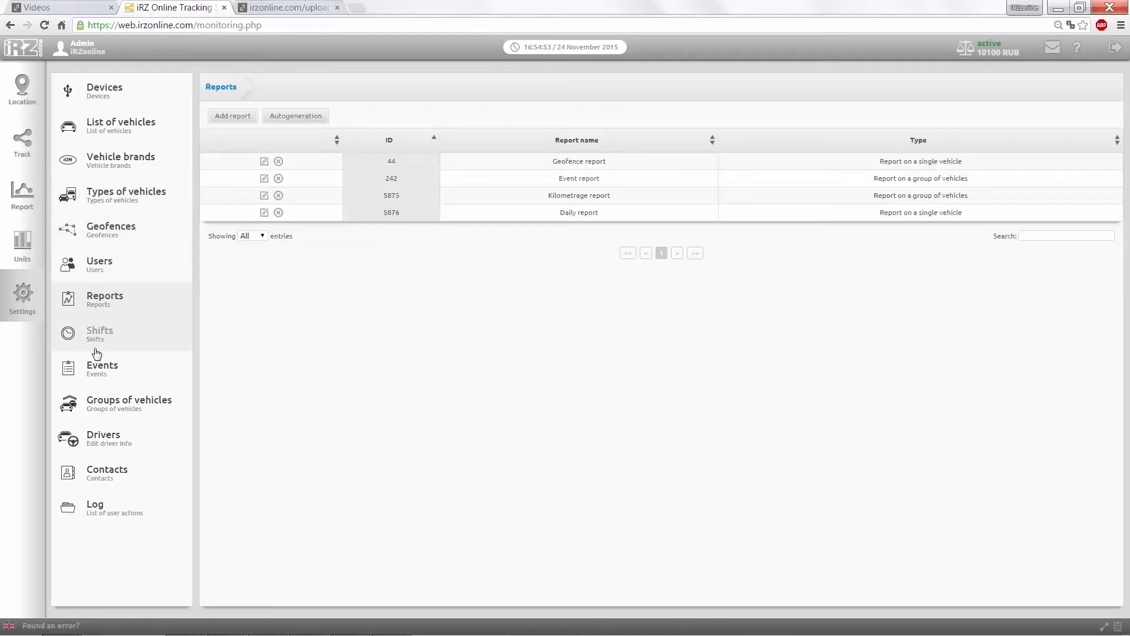
{"action": "left_click", "coordinate": [99, 368]}
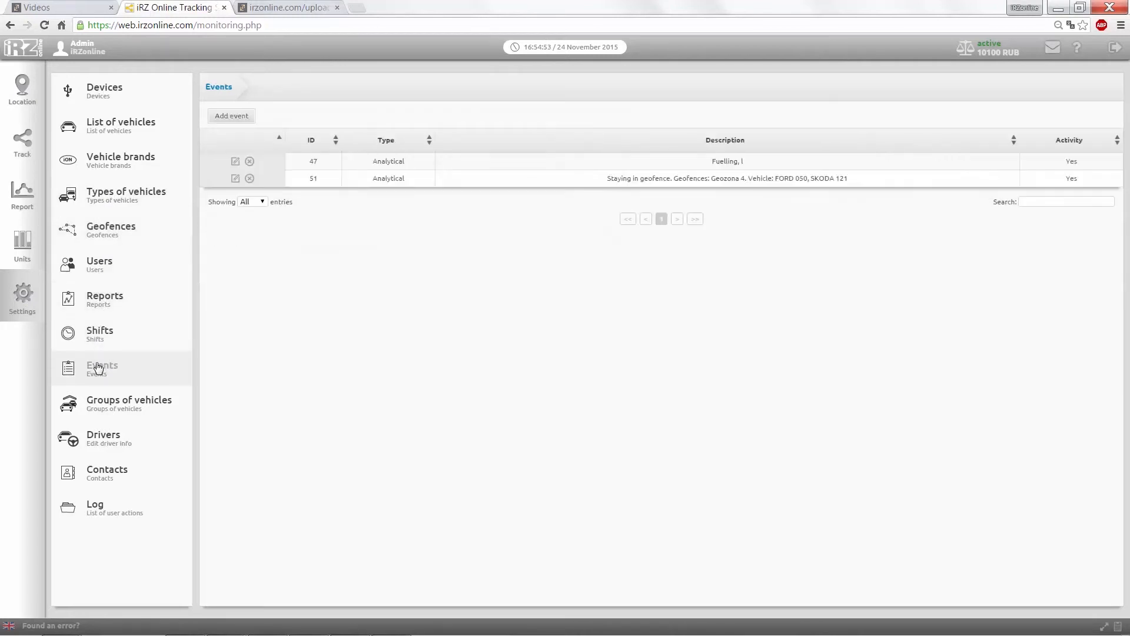
{"action": "left_click", "coordinate": [99, 404]}
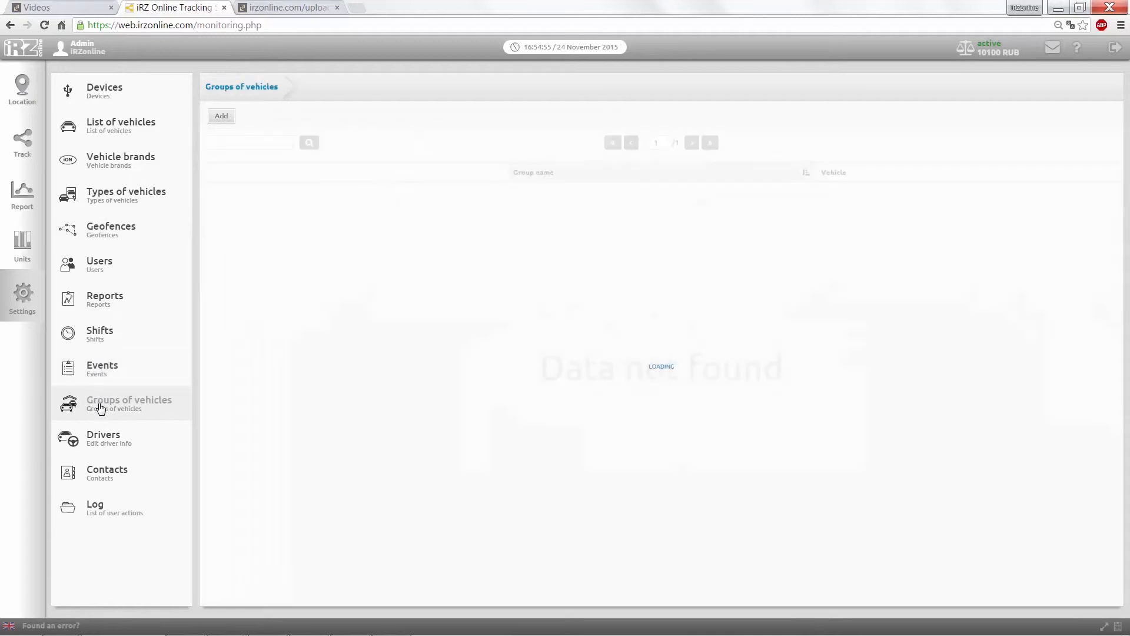
{"action": "left_click", "coordinate": [101, 439]}
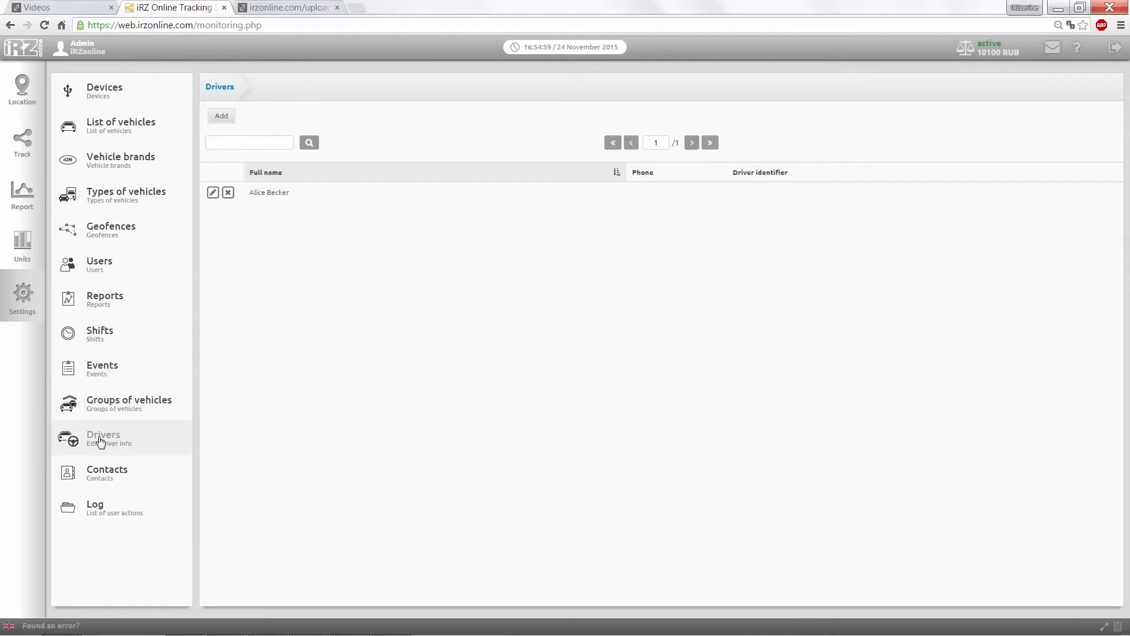
{"action": "left_click", "coordinate": [103, 505]}
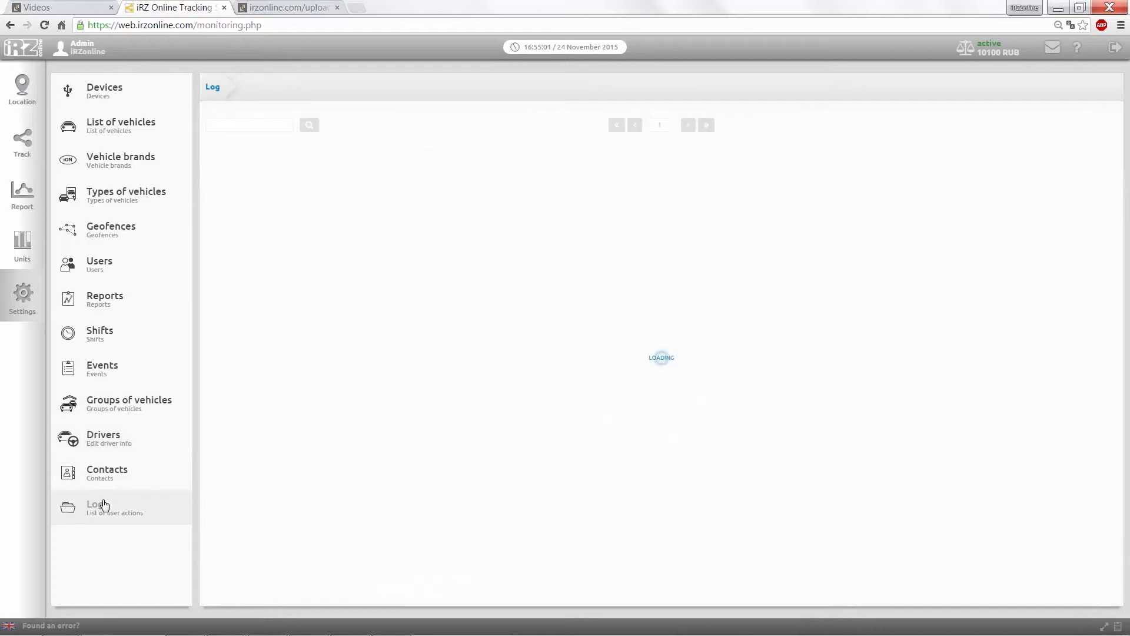